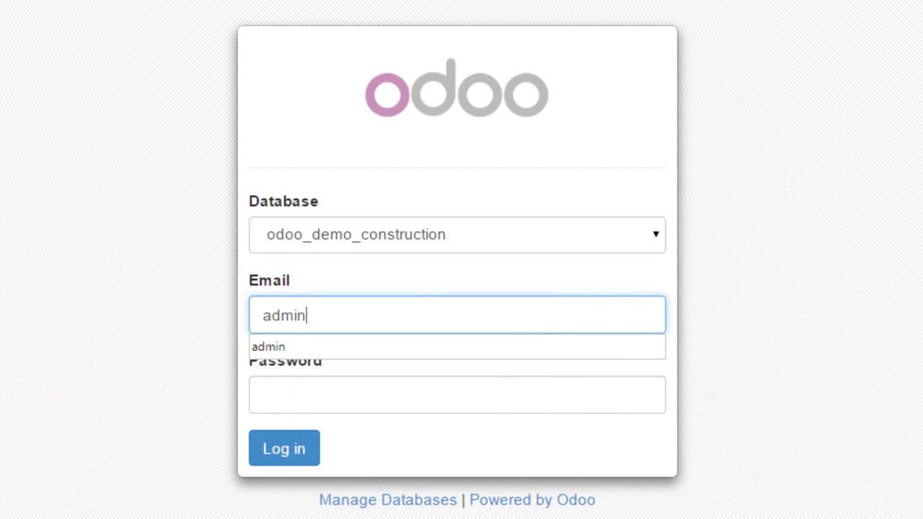
- Enter the administrator password to sign in to the odoo_demo_construction database
left_click(264, 395)
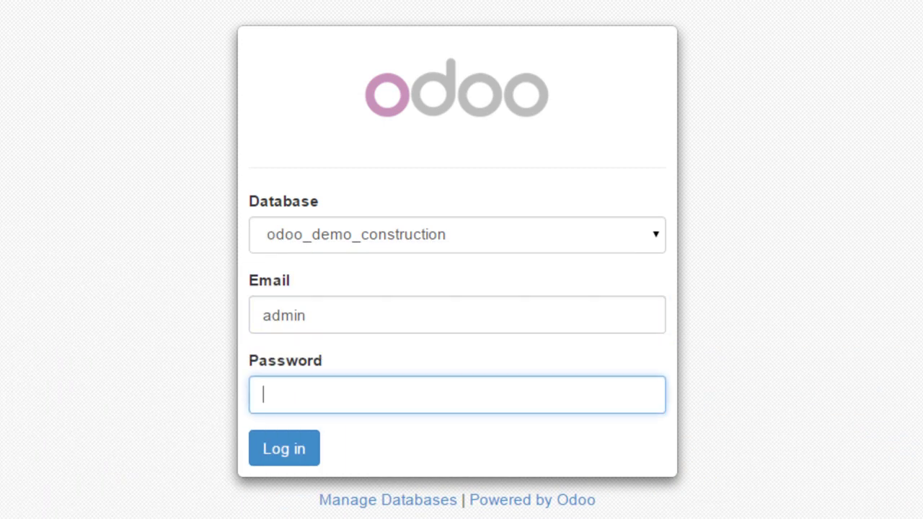
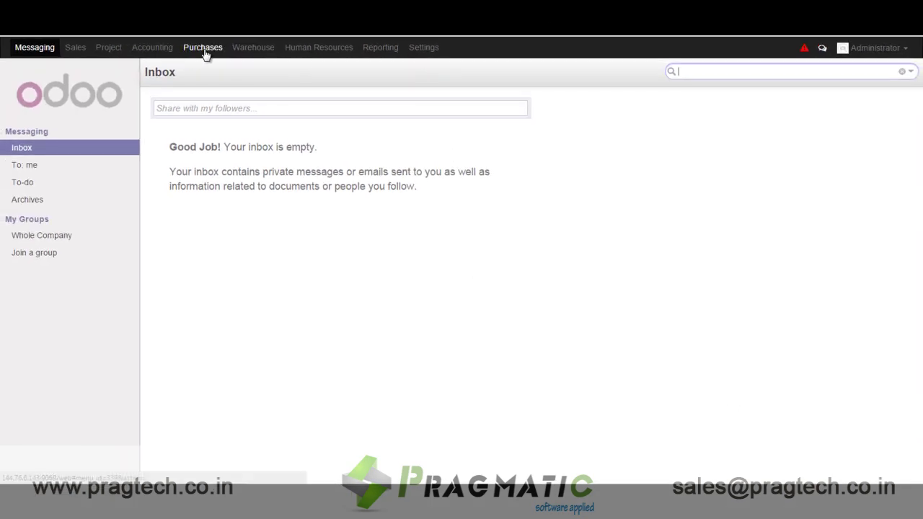
- Go from Purchases to the Project menu to list the construction projects
left_click(205, 52)
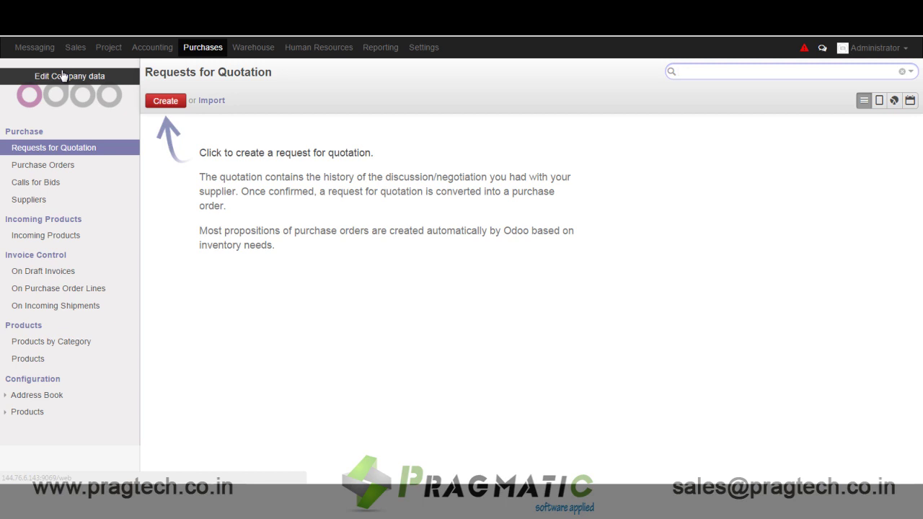
left_click(107, 48)
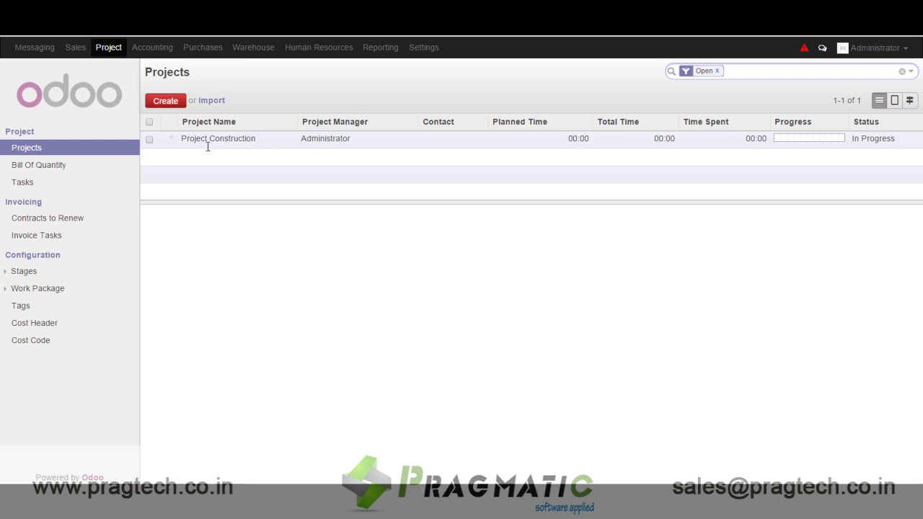
- Clear the Open filter and create project 32 Flr High Rise Bldg from Project Template
left_click(717, 72)
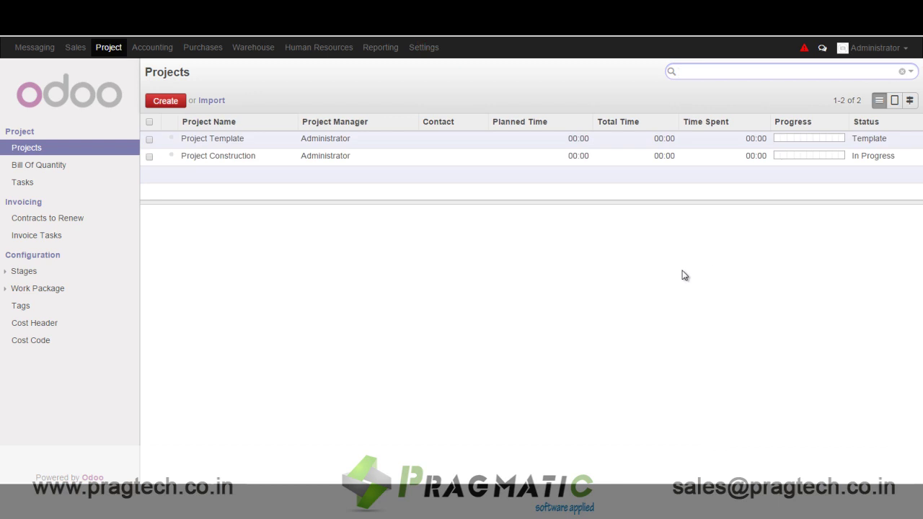
left_click(218, 144)
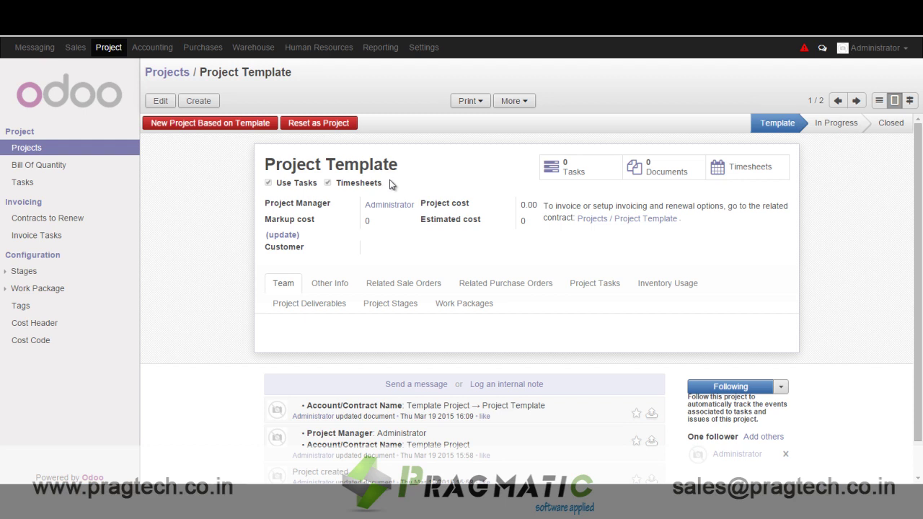
left_click(192, 124)
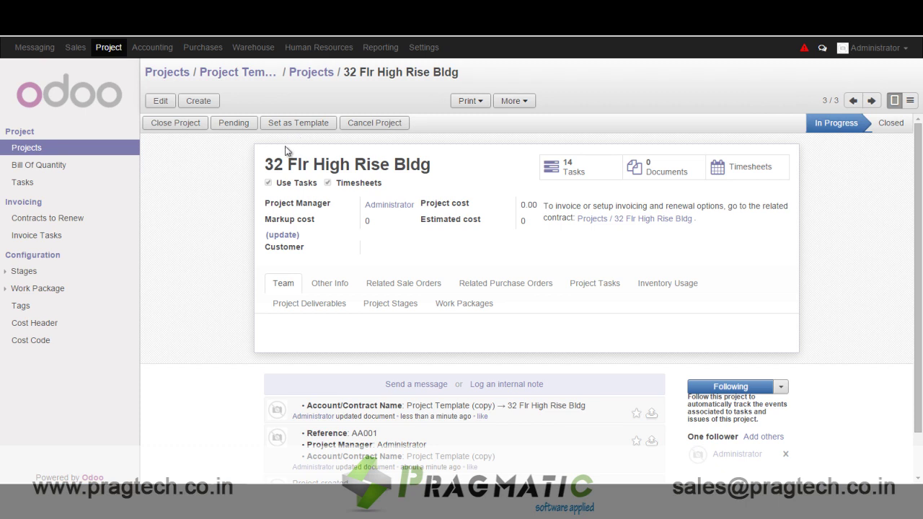
left_click(162, 101)
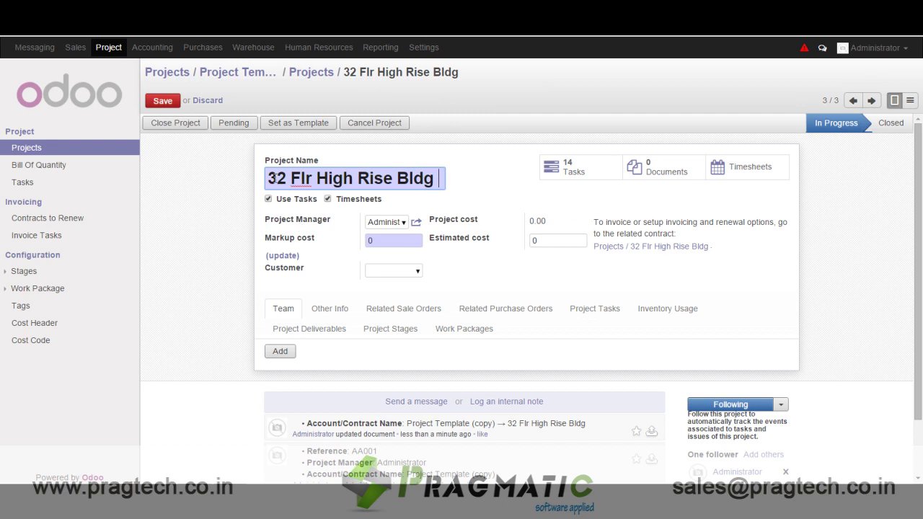
left_click(581, 170)
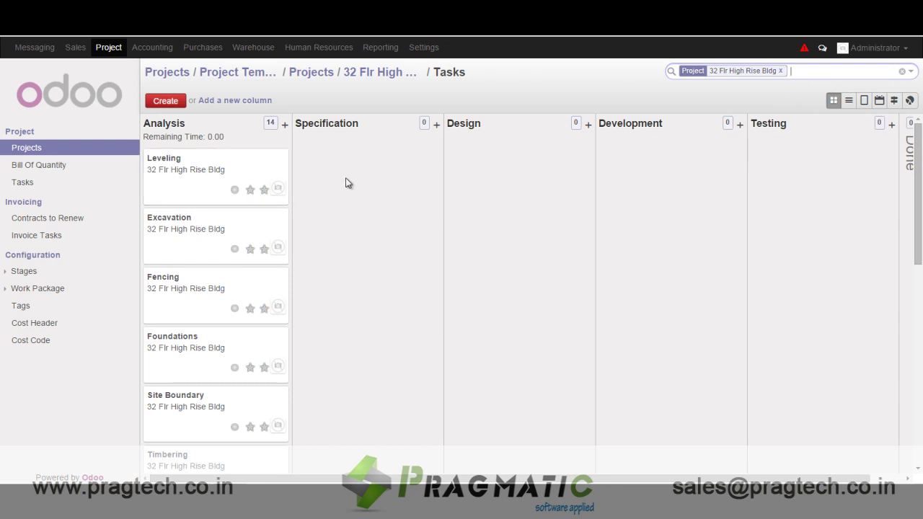
key("alt+Left")
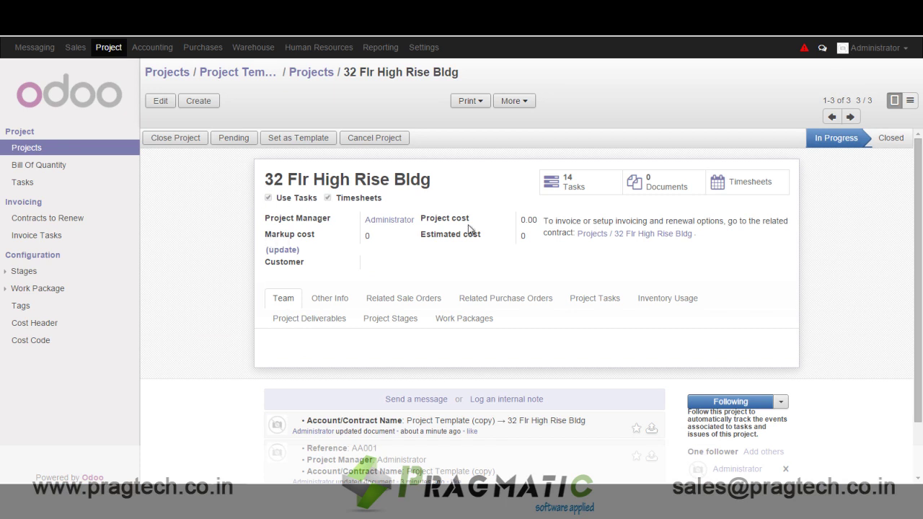
- Review the 14 copied tasks on the new project's Project Tasks tab
left_click_drag(521, 219, 353, 225)
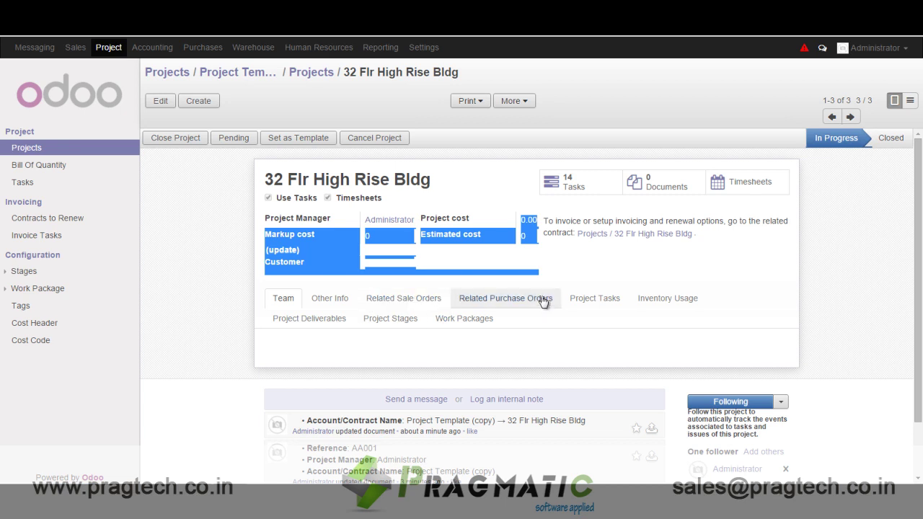
left_click(587, 301)
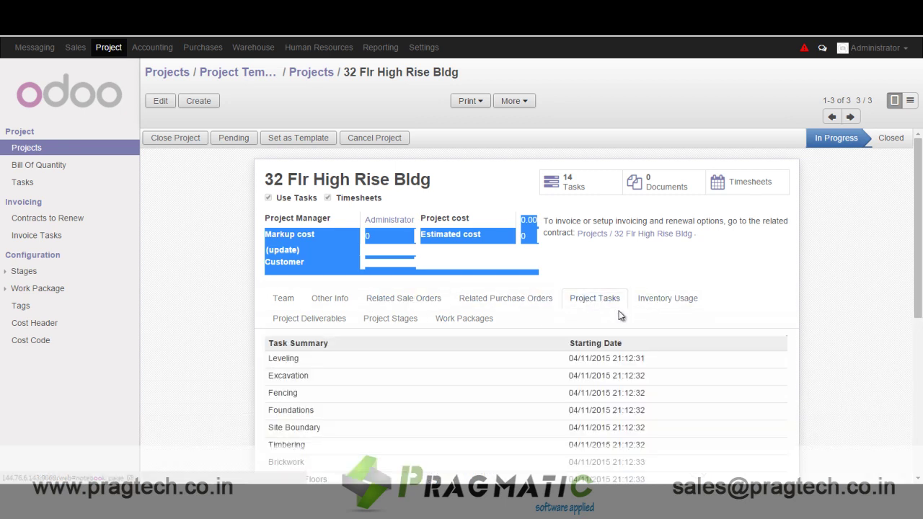
left_click(538, 256)
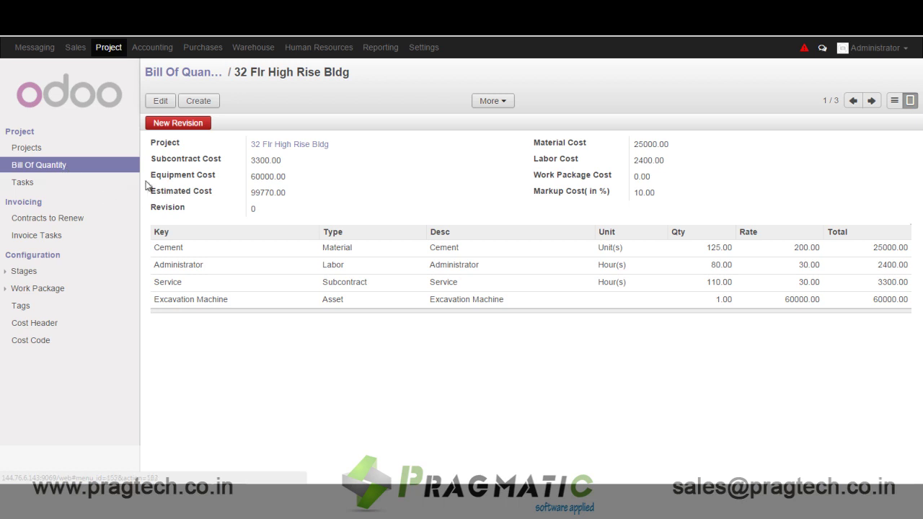
- Edit the Bill of Quantity, keep project 32 Flr High Rise Bldg, and open Cement's Key choices
left_click(160, 101)
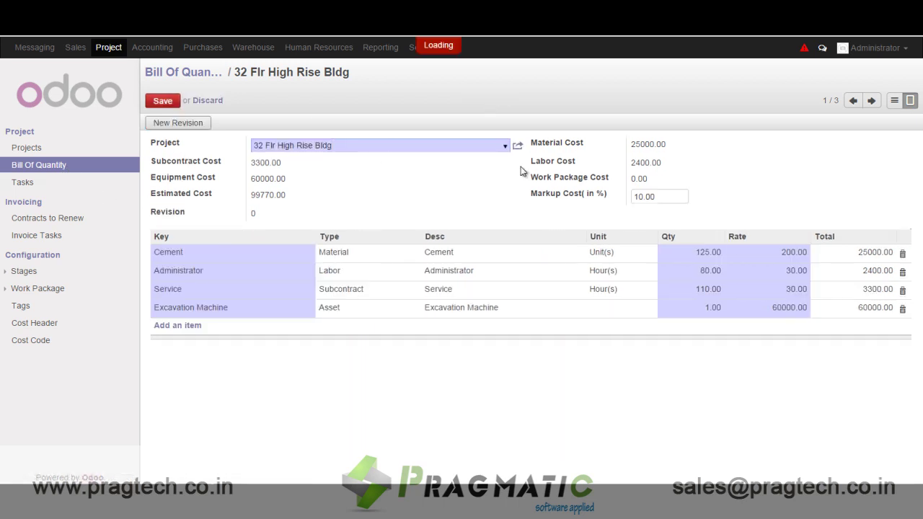
left_click(505, 148)
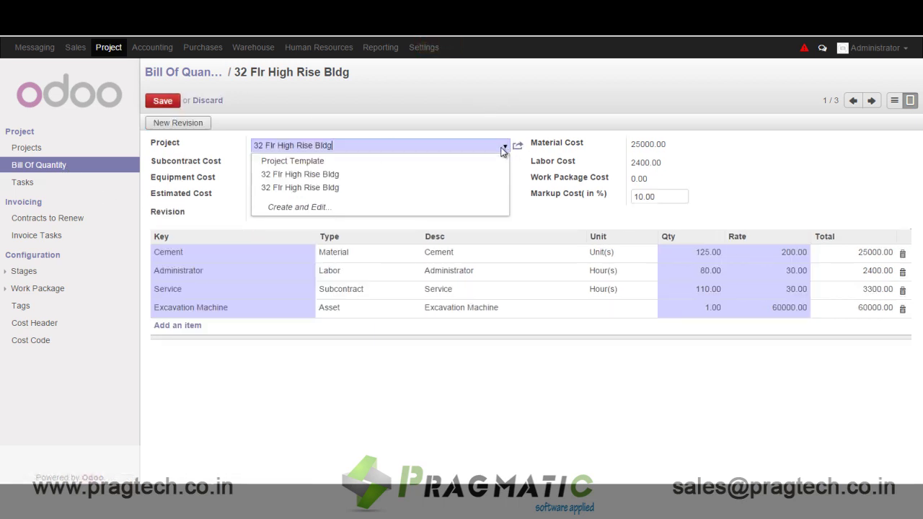
left_click(521, 203)
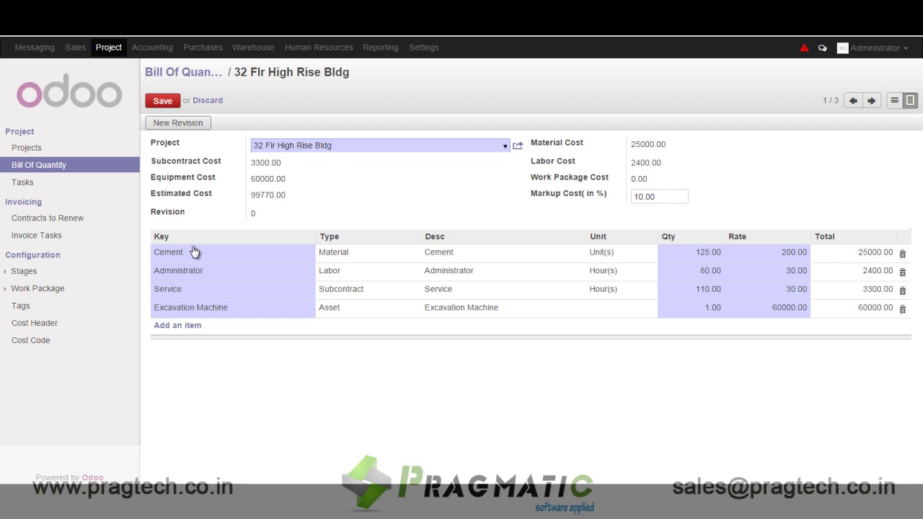
left_click(216, 256)
left_click(220, 253)
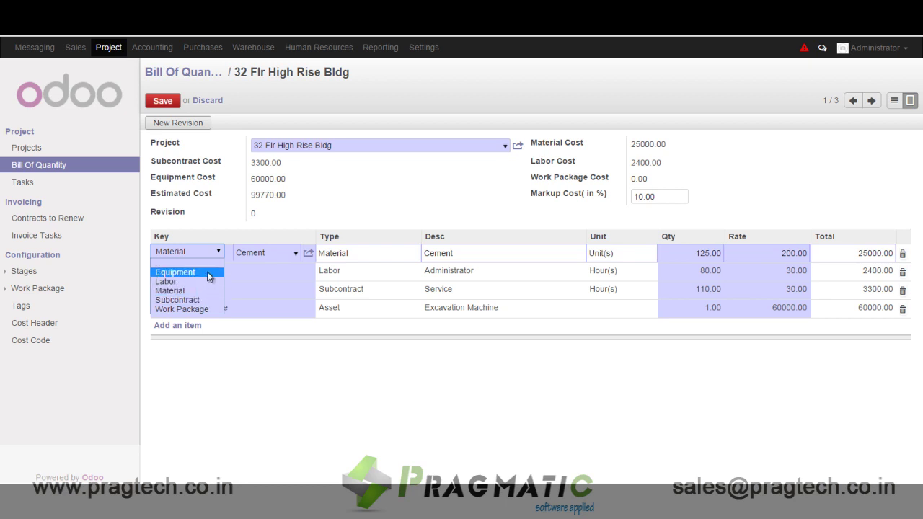
- Key the Cement line as Equipment and start creating a new asset for it
left_click(208, 274)
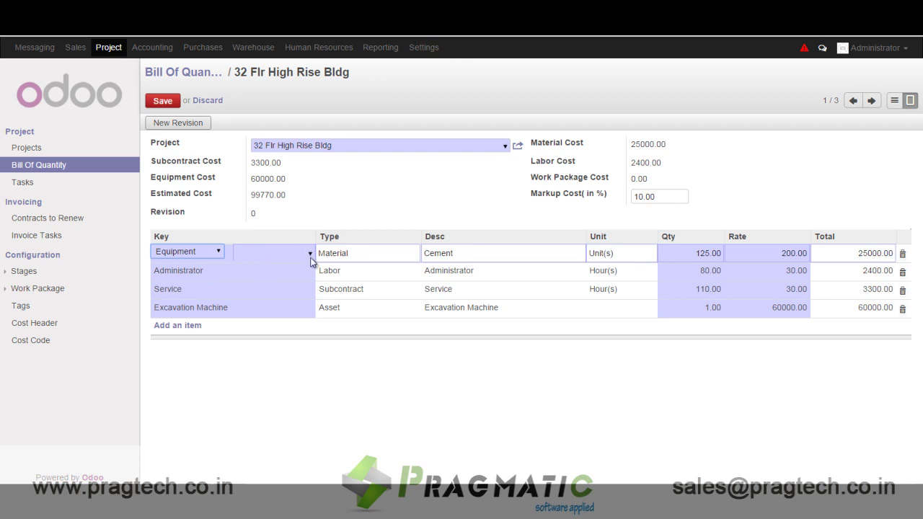
left_click(310, 255)
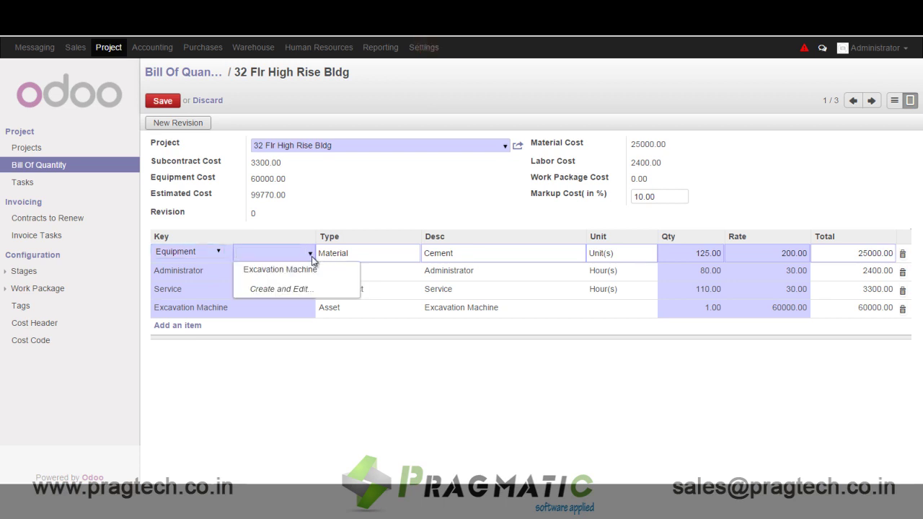
left_click(315, 288)
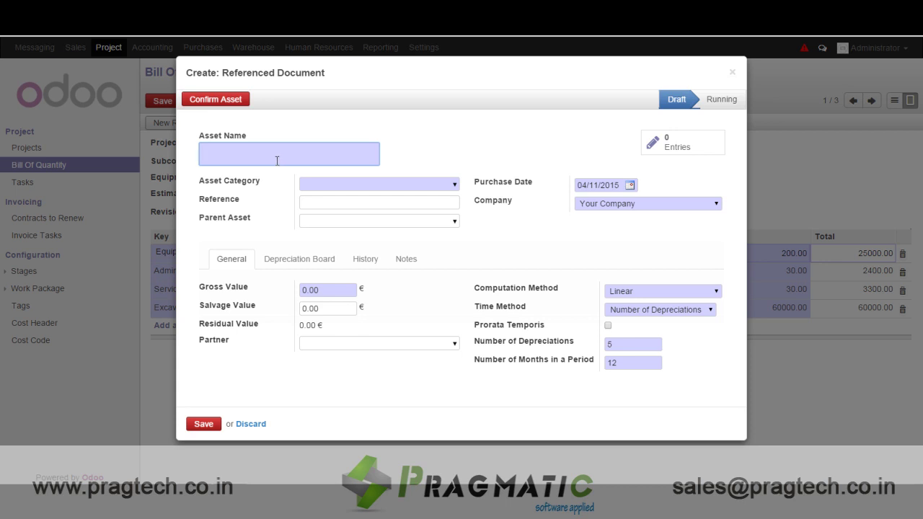
- Create asset 'Bob Cat 5T' in the Moving Asset category and save it at 200.00
type("Ta")
key("BackSpace")
key("BackSpace")
type("Bob Cat")
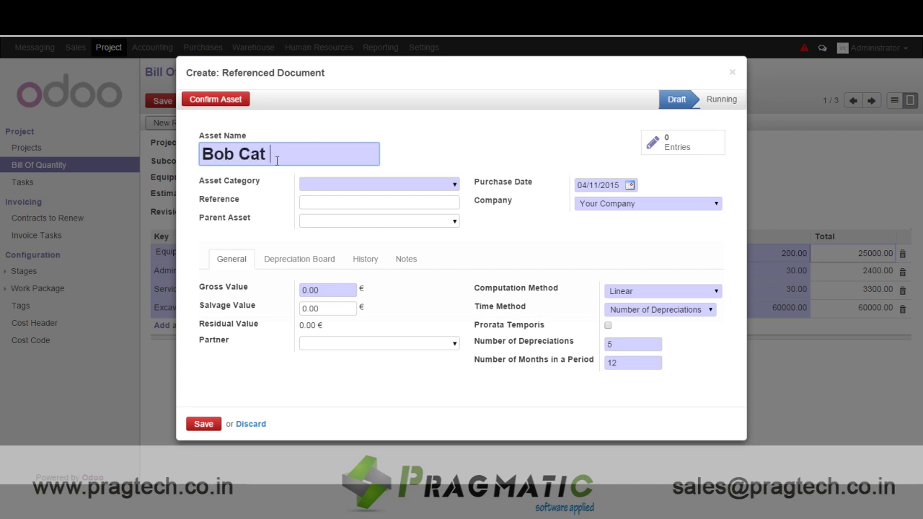
type(" 5T")
left_click(373, 185)
left_click(459, 185)
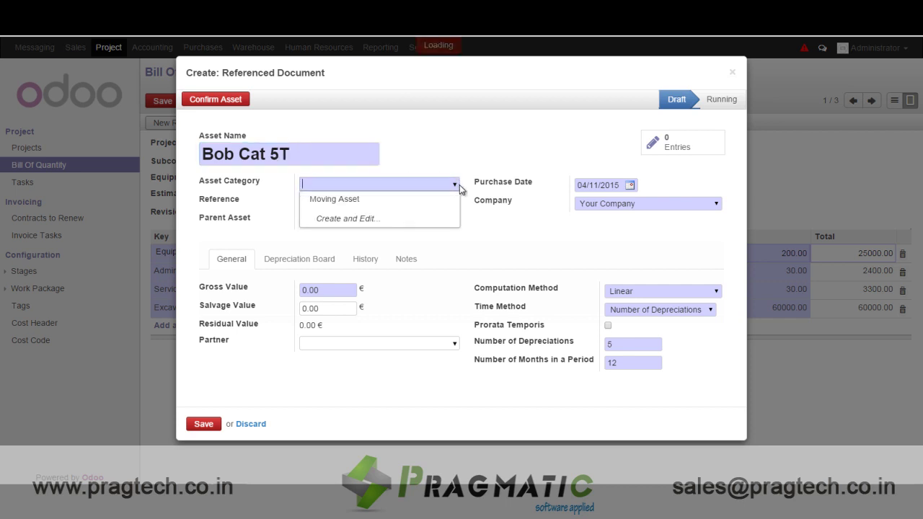
left_click(455, 201)
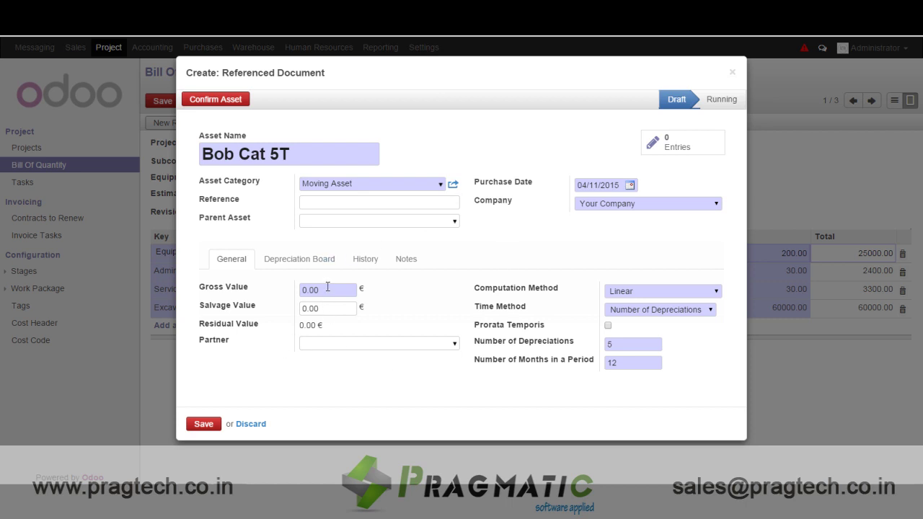
left_click_drag(320, 290, 294, 290)
key("Return")
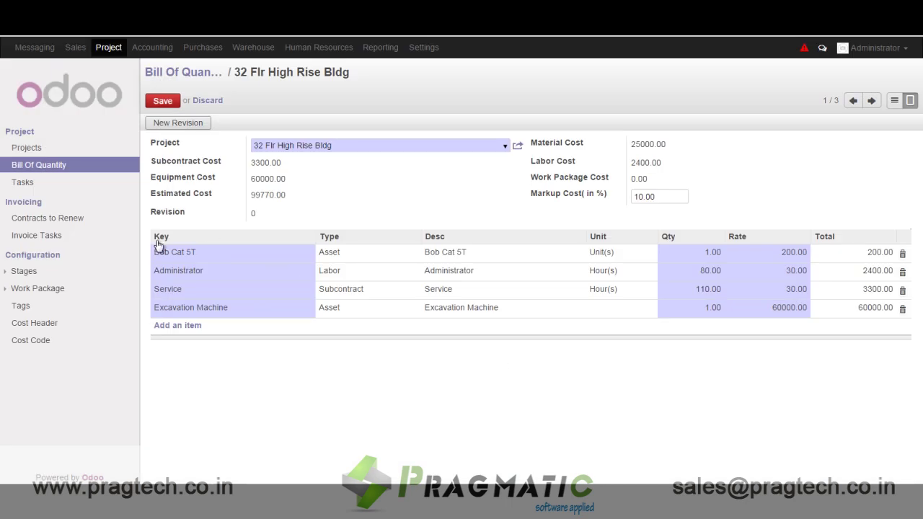
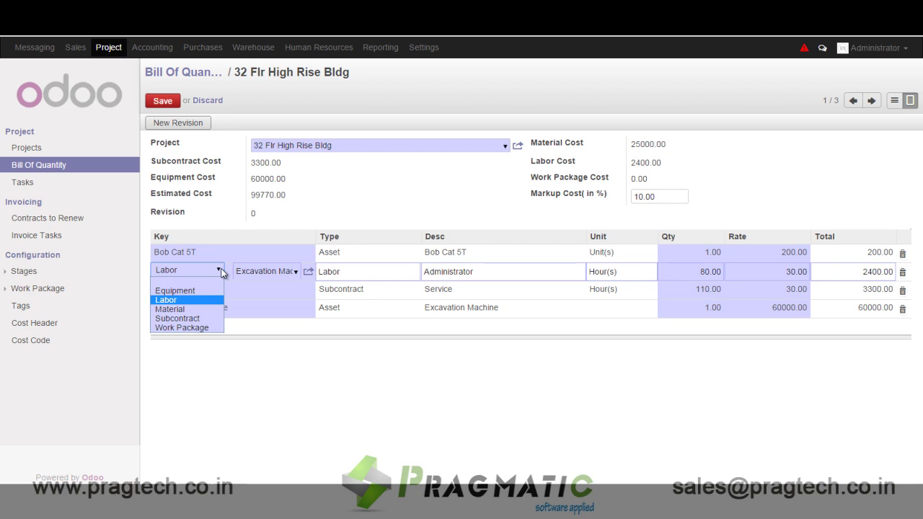
- Draft employee 'Sr. Manager Civil' with new tag 'Full Time', then close the form unsaved
left_click(222, 271)
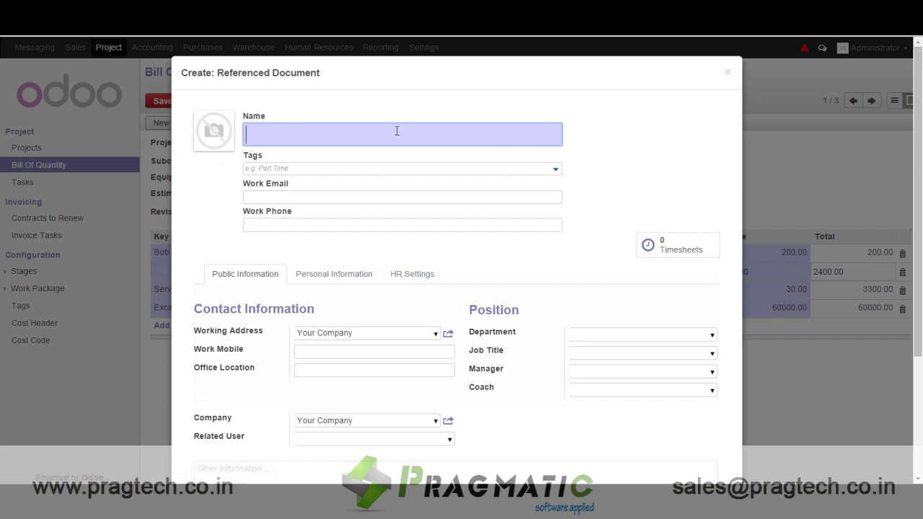
type("Sr. Ma")
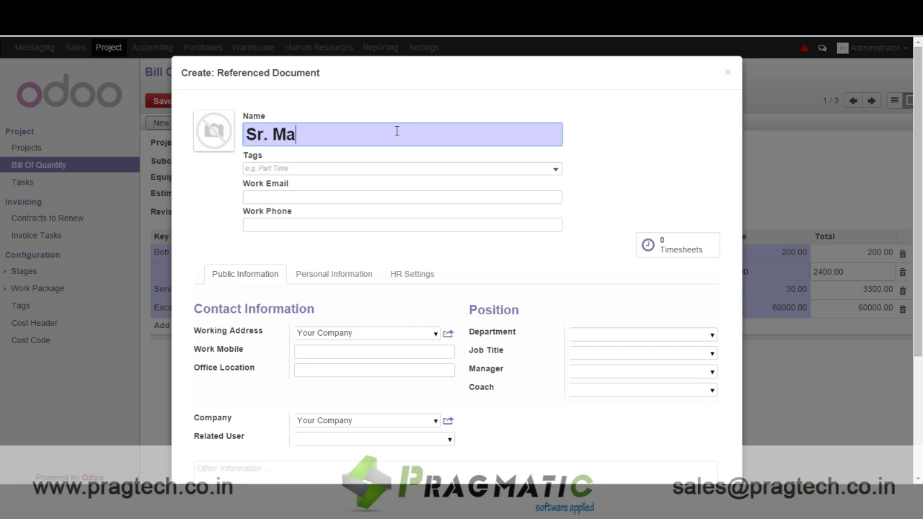
type("nager Civil")
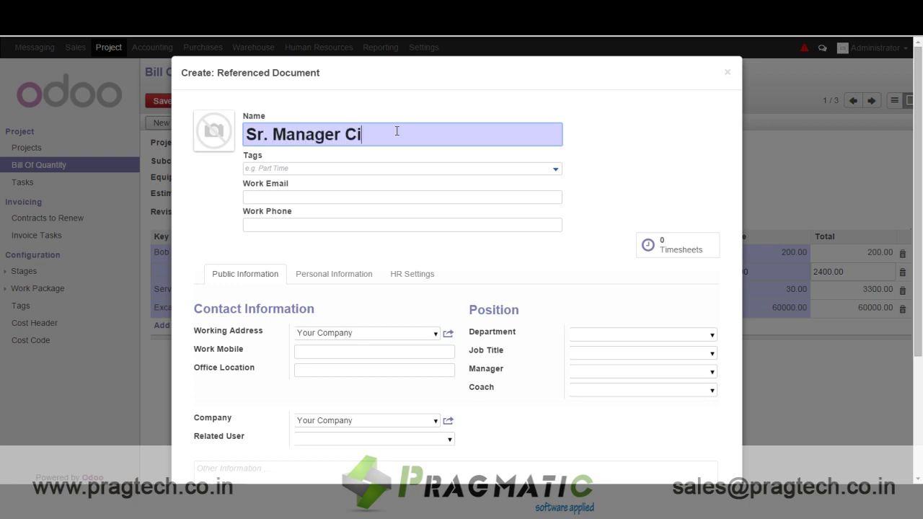
left_click(351, 170)
type("F")
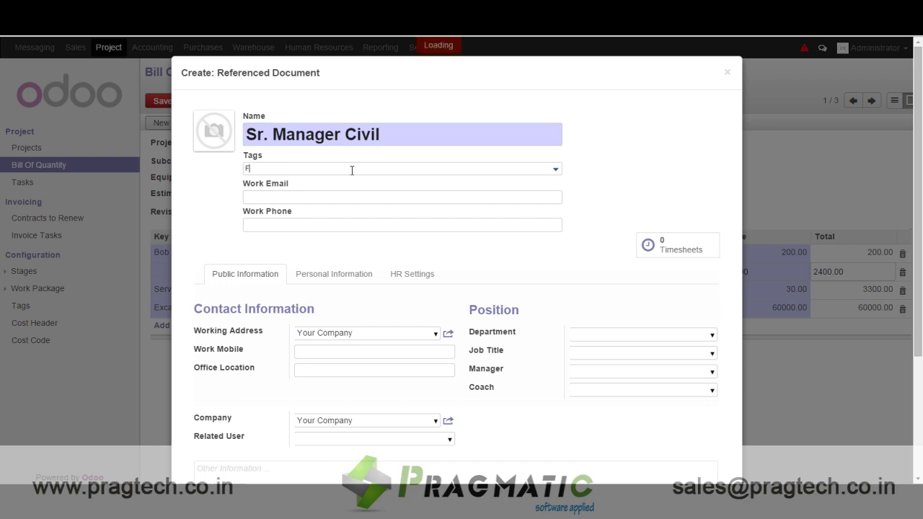
type("ull Time")
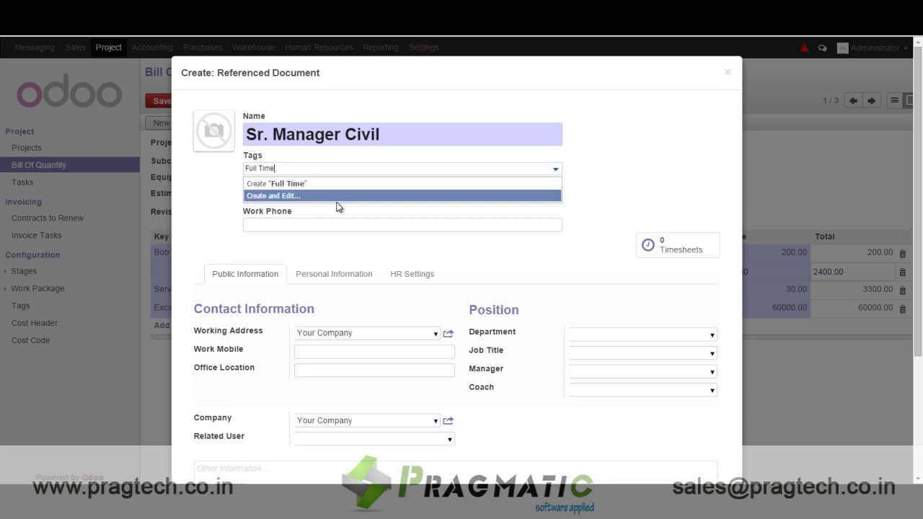
left_click(344, 184)
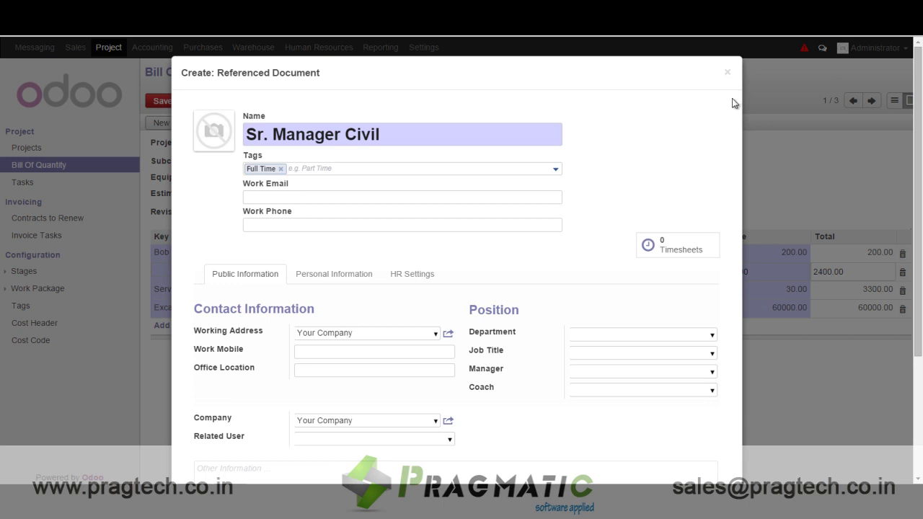
left_click(727, 72)
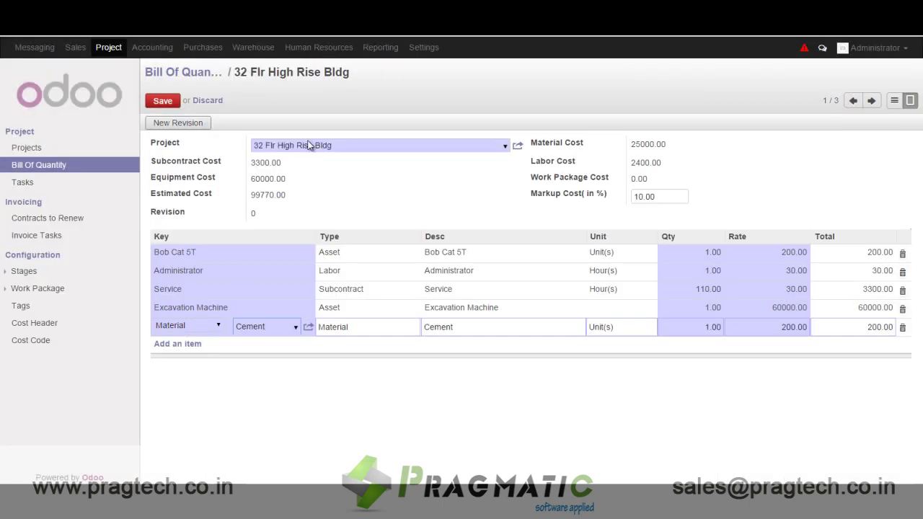
- Make the new bill line a Material line with product Cement (1.00 × 200.00)
left_click(218, 324)
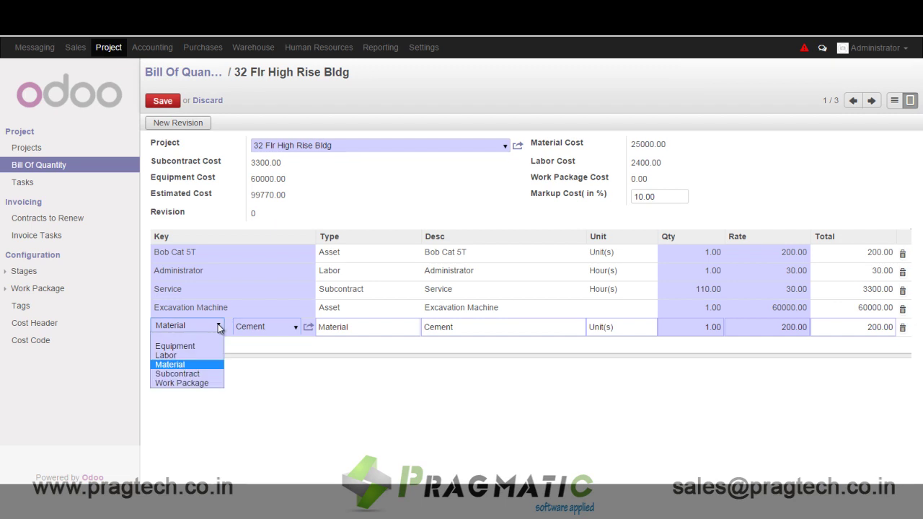
left_click(206, 365)
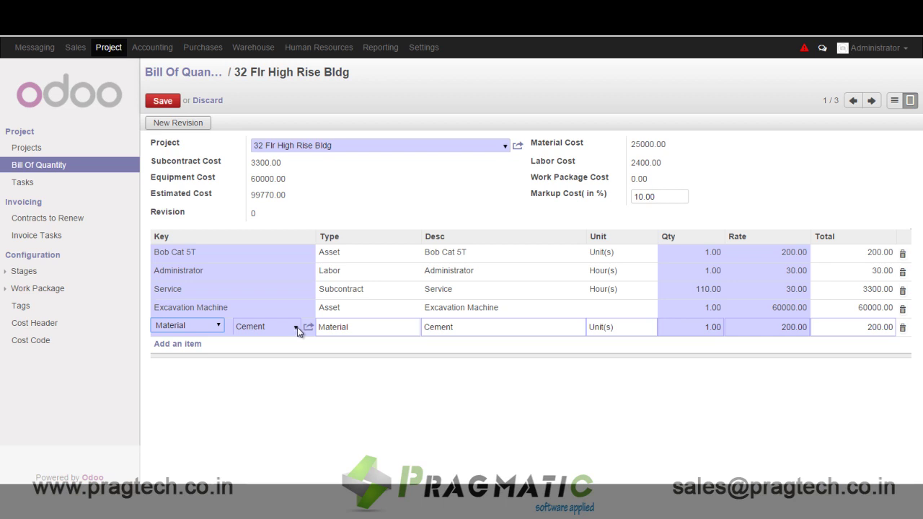
left_click(297, 327)
left_click(296, 343)
- Commit the Cement line and keep the Service line's type as Subcontract
left_click(793, 325)
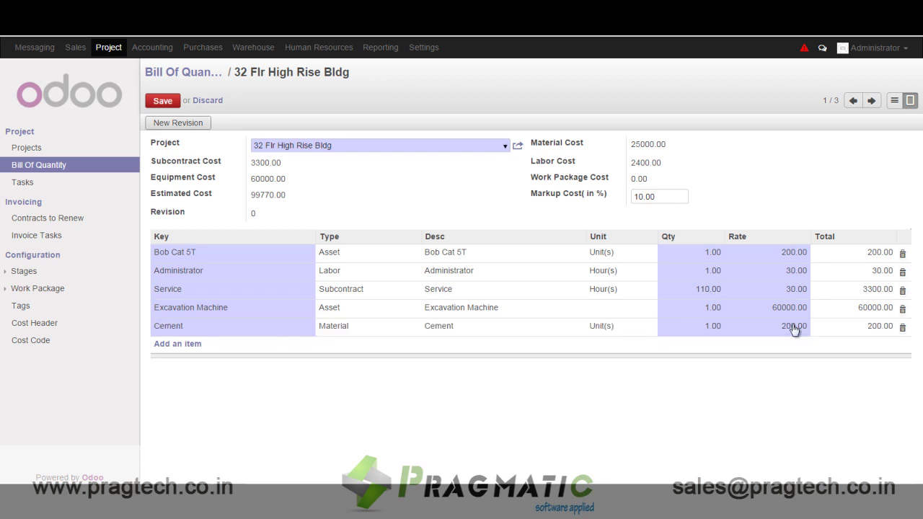
left_click(191, 290)
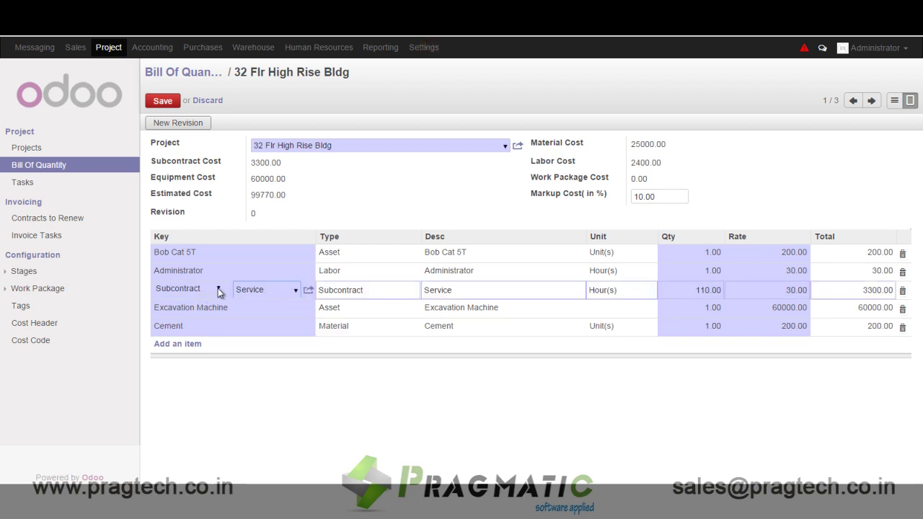
left_click(219, 289)
left_click(218, 289)
- Start creating a new service product named 'Painter' for that line, then close it unsaved
left_click(296, 290)
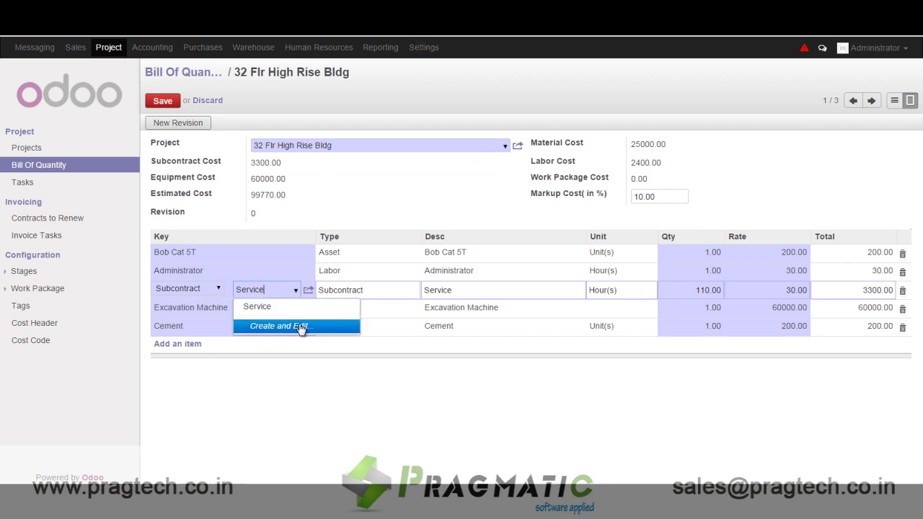
left_click(302, 326)
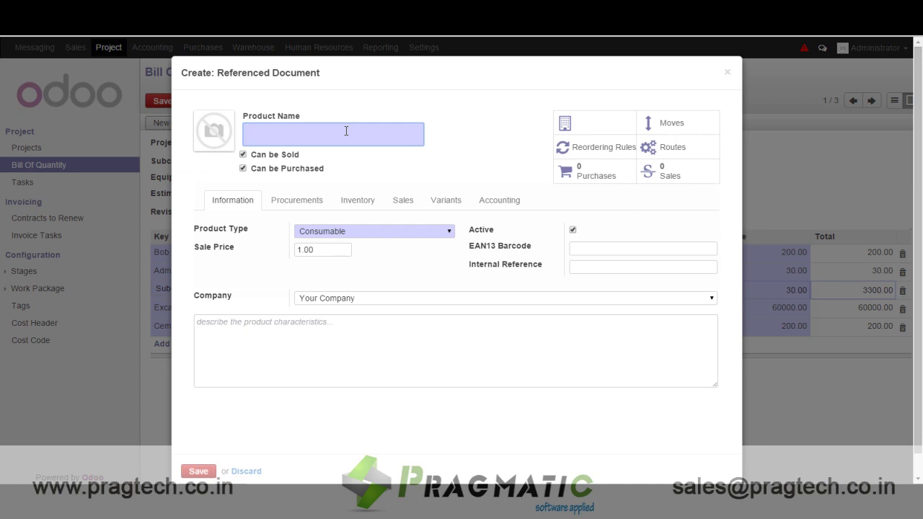
type("Painter")
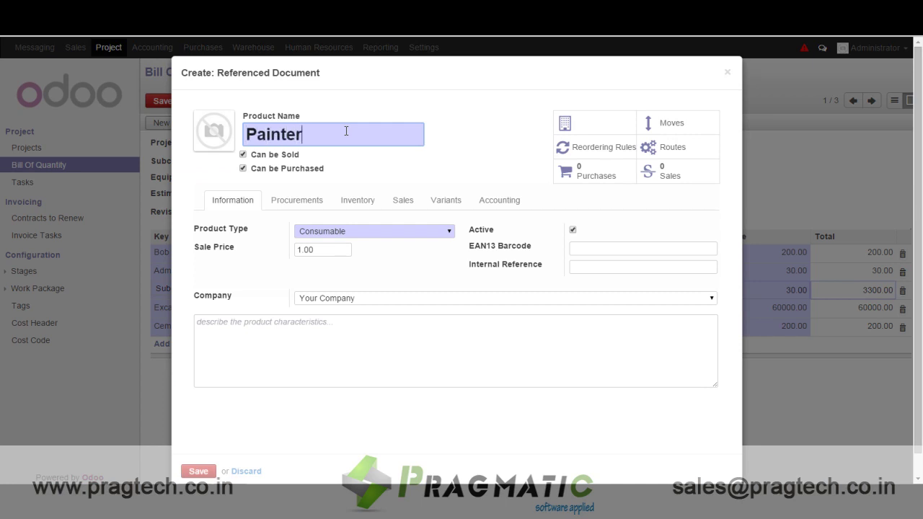
left_click(340, 250)
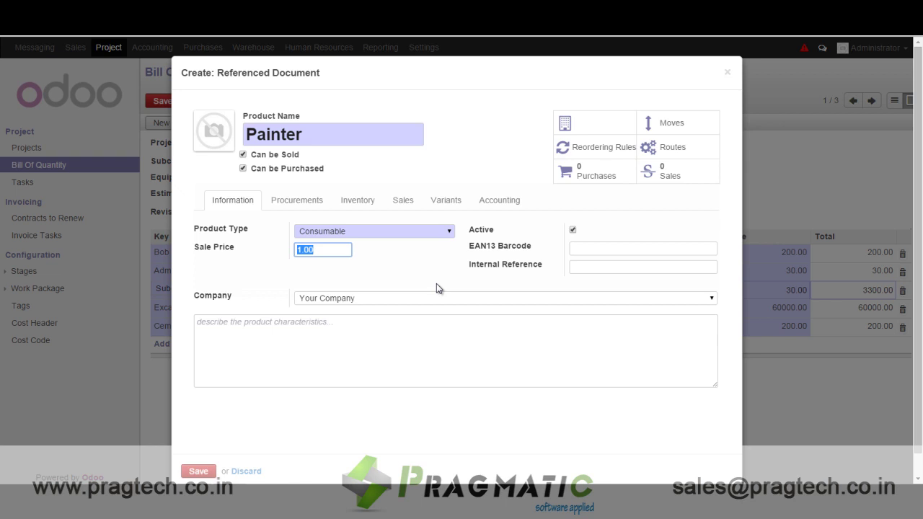
left_click(728, 73)
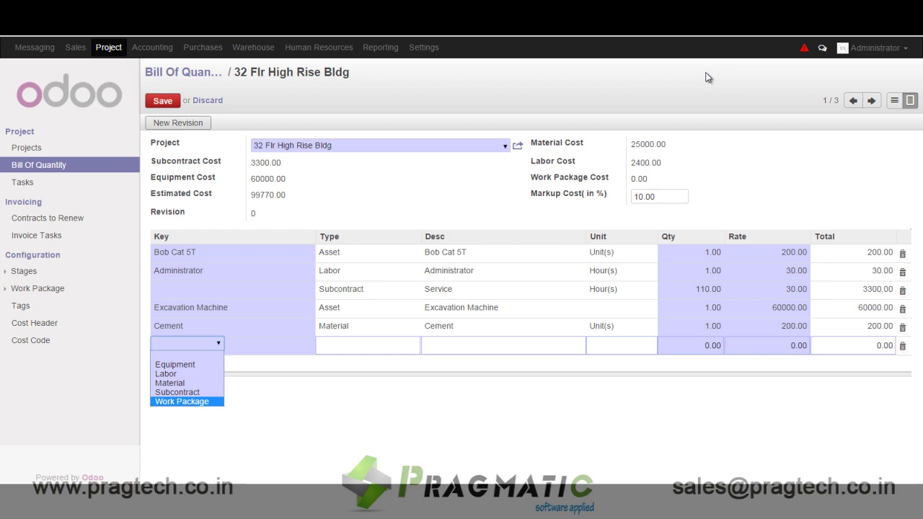
- Set the newly added bill line's type to Work Package
left_click(191, 402)
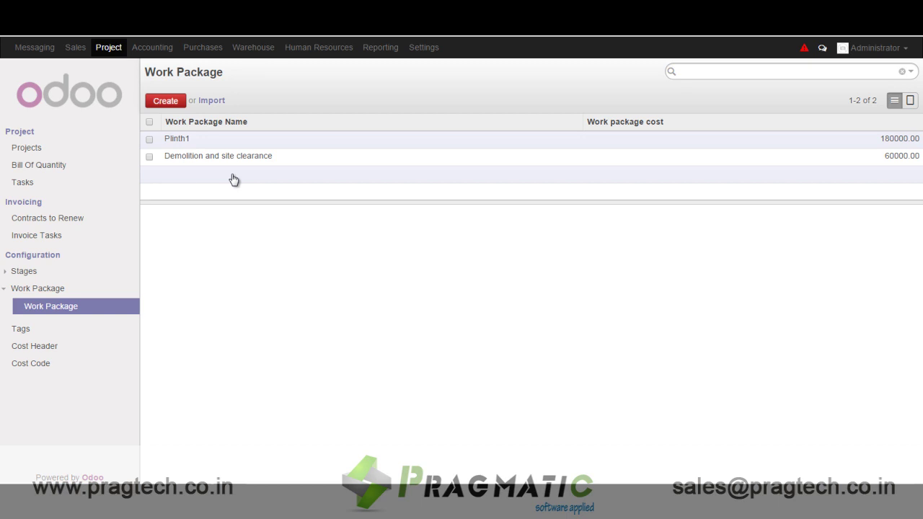
- Start a new work package named 'Pilling' and add the Labour cost header to it
left_click(167, 101)
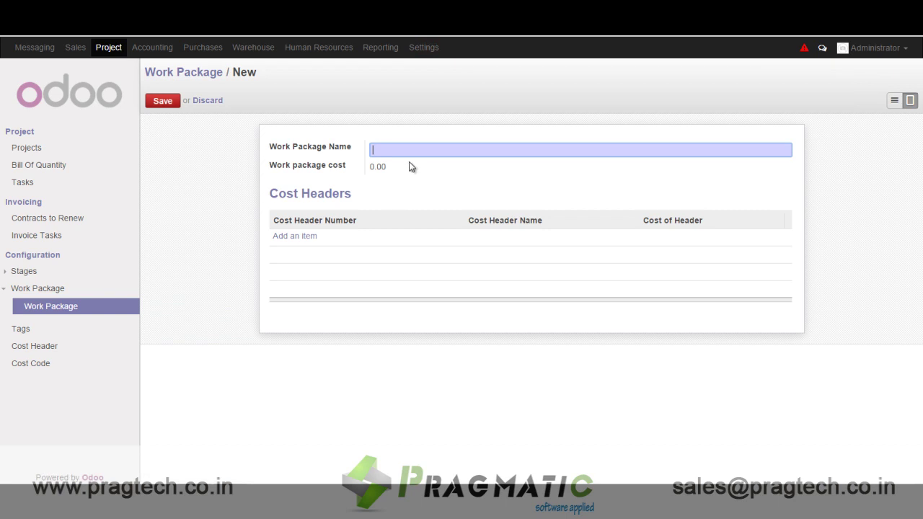
type("Pilling")
left_click(294, 237)
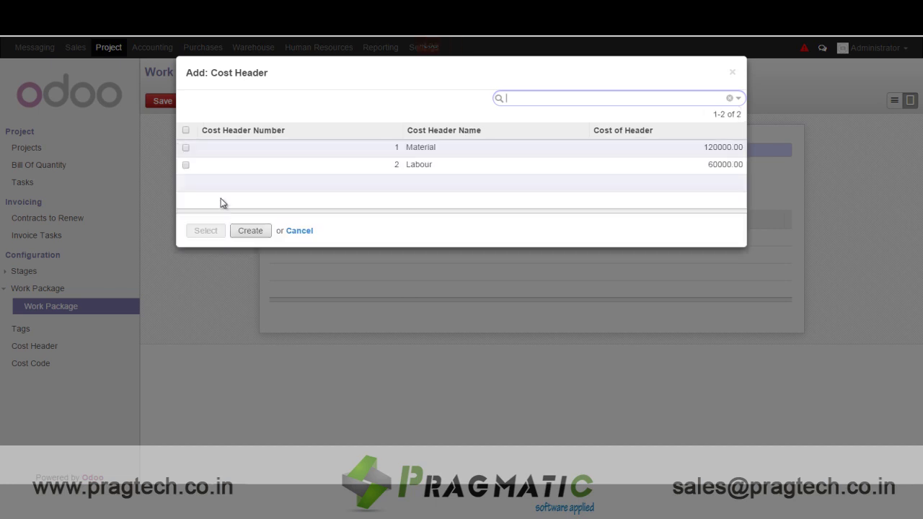
left_click(187, 166)
left_click(209, 232)
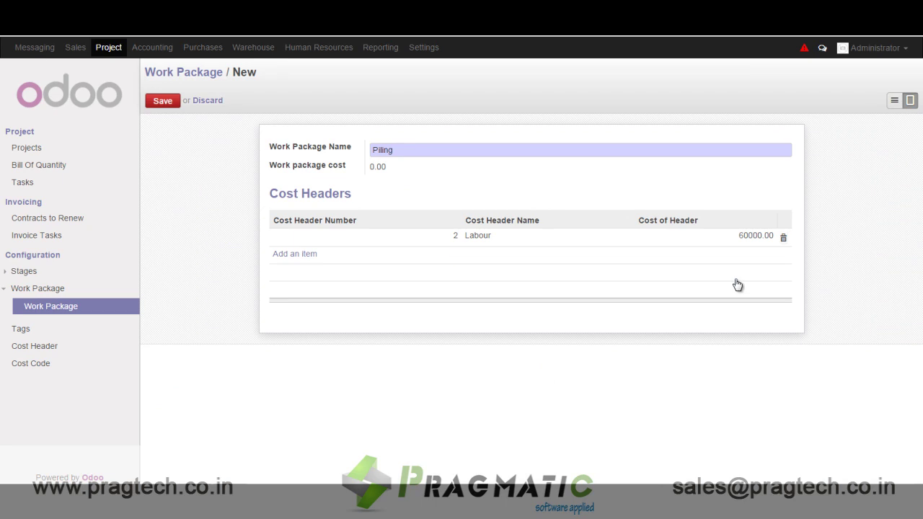
- Set the Labour header's Helpers to unit price 200 and quantity 1000, and save it
left_click(468, 238)
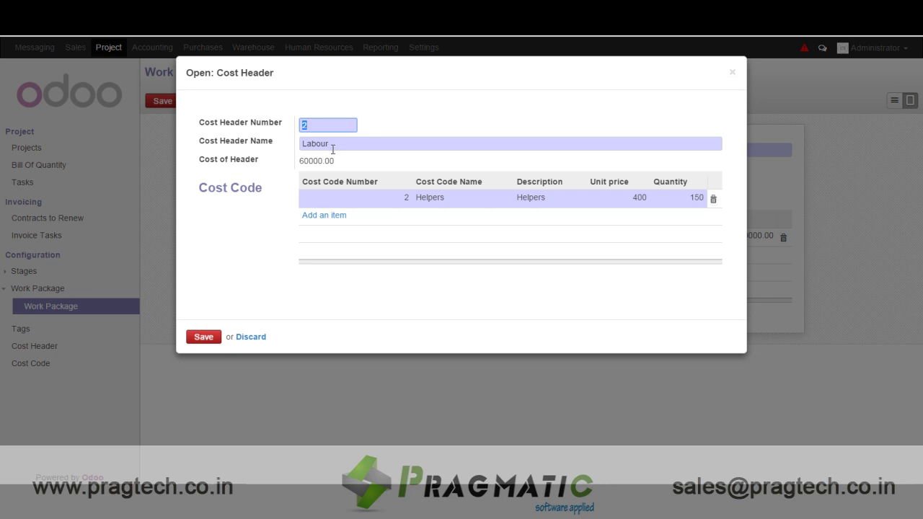
left_click(593, 206)
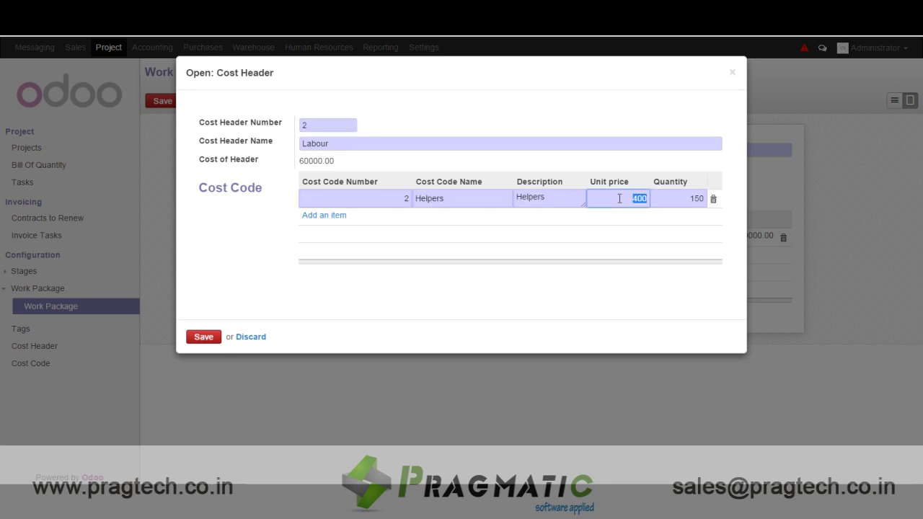
type("200")
left_click(691, 199)
type("1000")
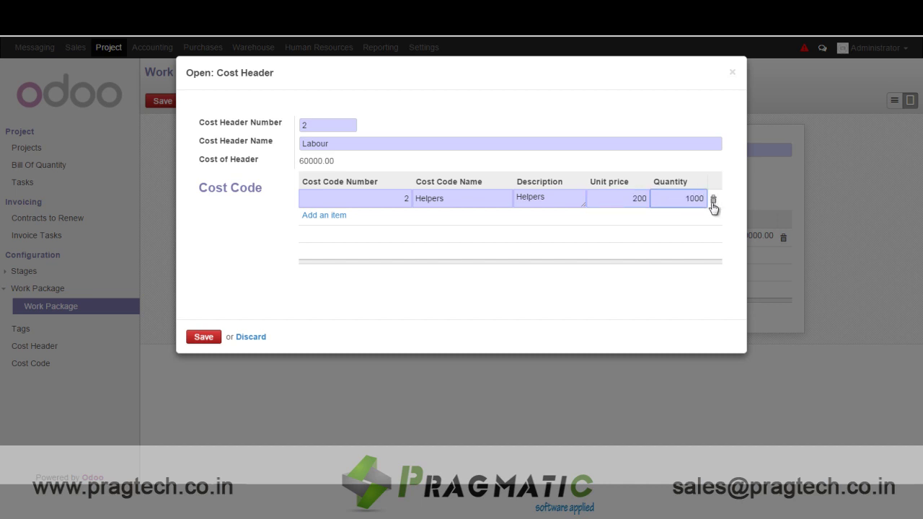
left_click(404, 200)
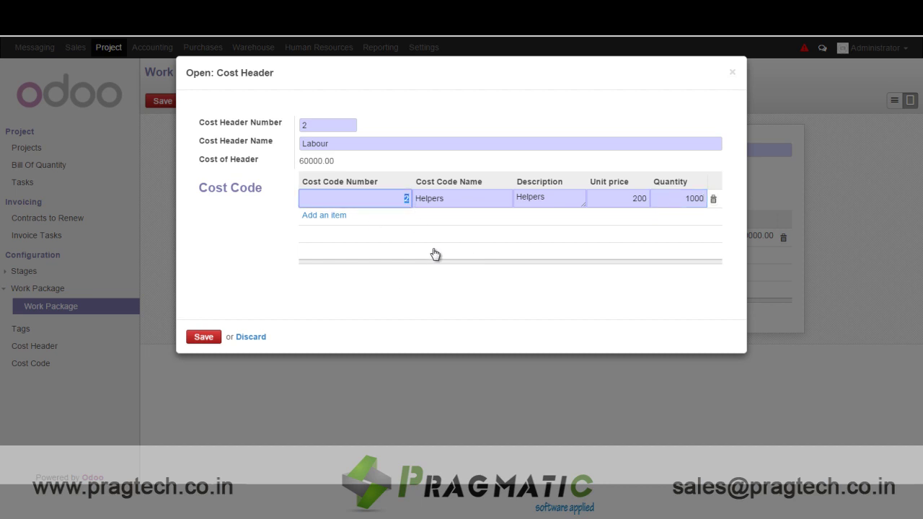
left_click(202, 338)
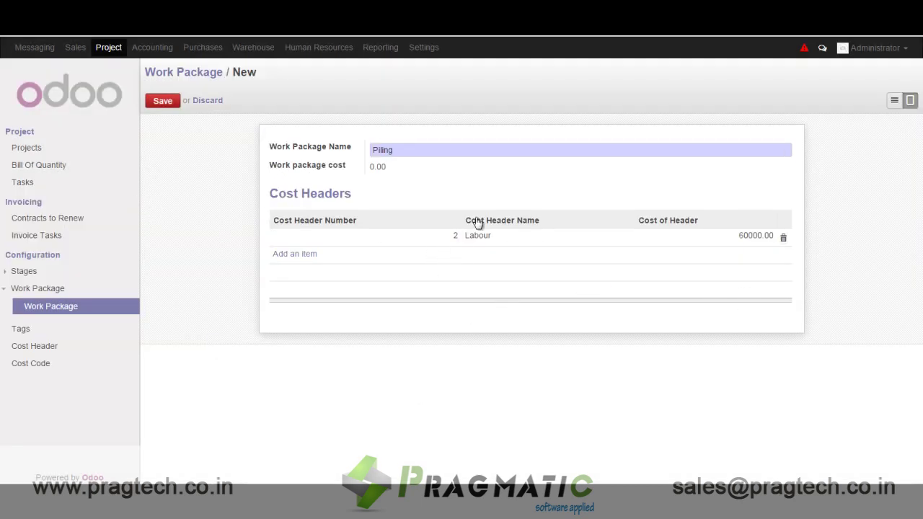
- Save the Piling work package and check its 60000.00 cost
left_click(164, 102)
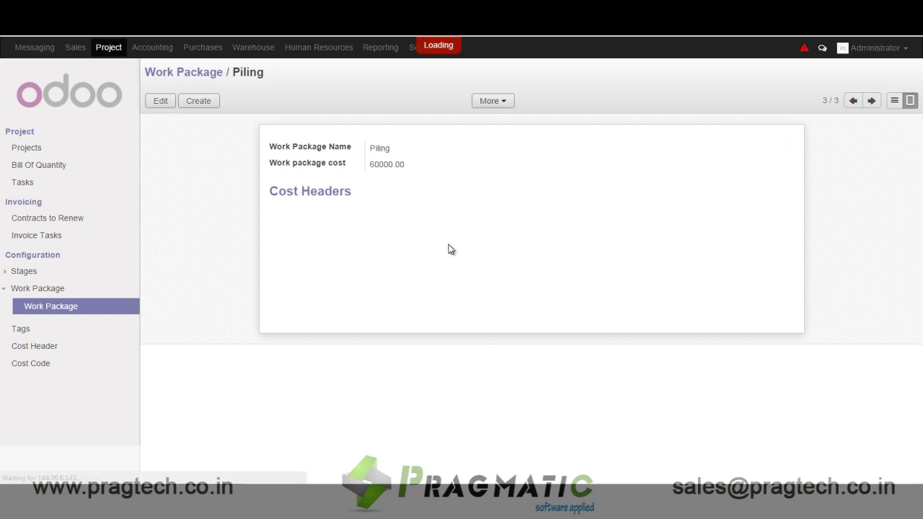
left_click_drag(372, 164, 408, 165)
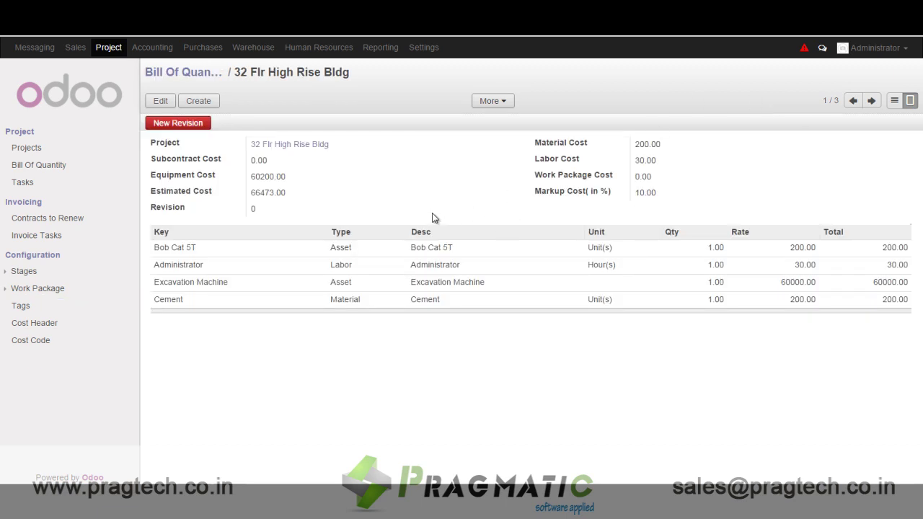
- Review the bill's cost totals: material 200.00, labour 30.00, equipment 60200.00, estimated 66473.00
left_click_drag(162, 176, 186, 177)
triple_click(168, 197)
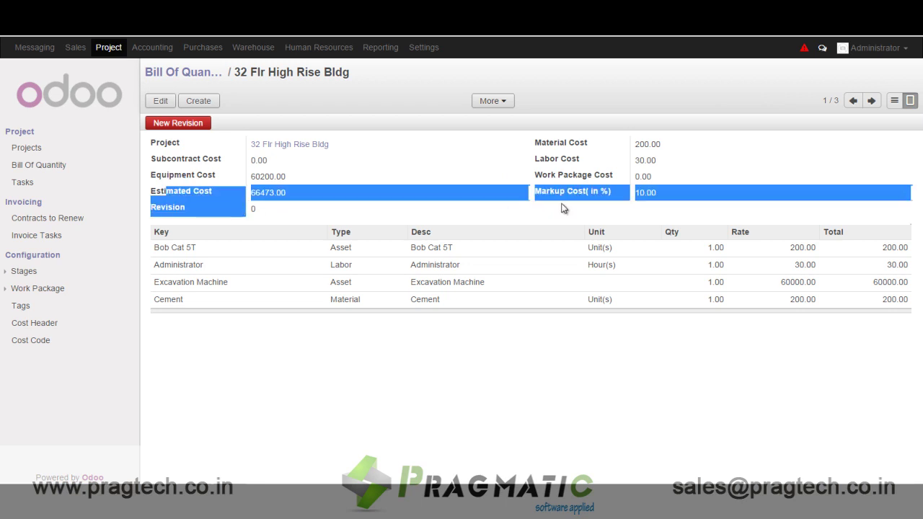
left_click(551, 180)
left_click_drag(542, 177, 617, 182)
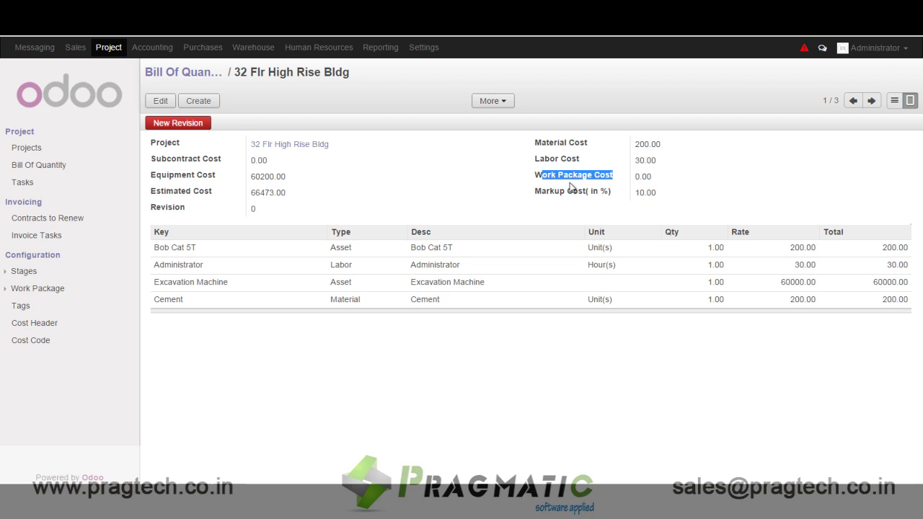
left_click_drag(541, 160, 641, 171)
left_click_drag(535, 143, 587, 143)
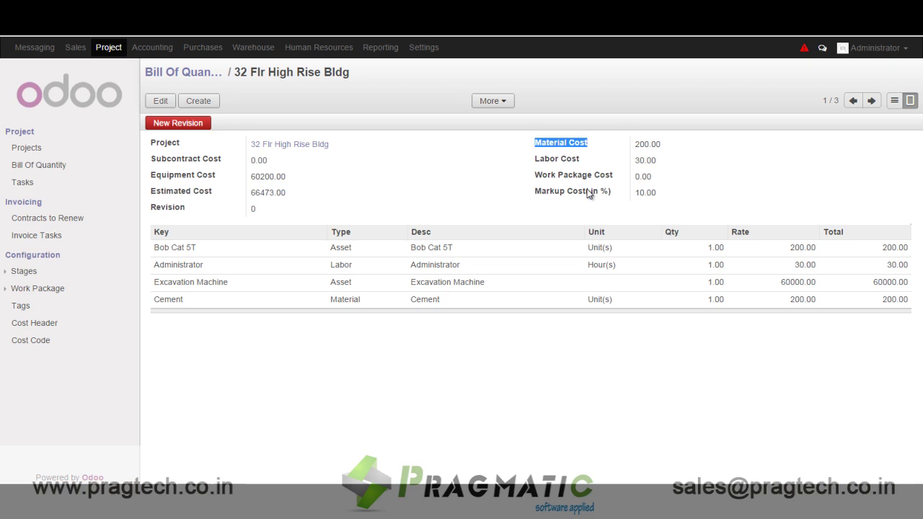
left_click(588, 193)
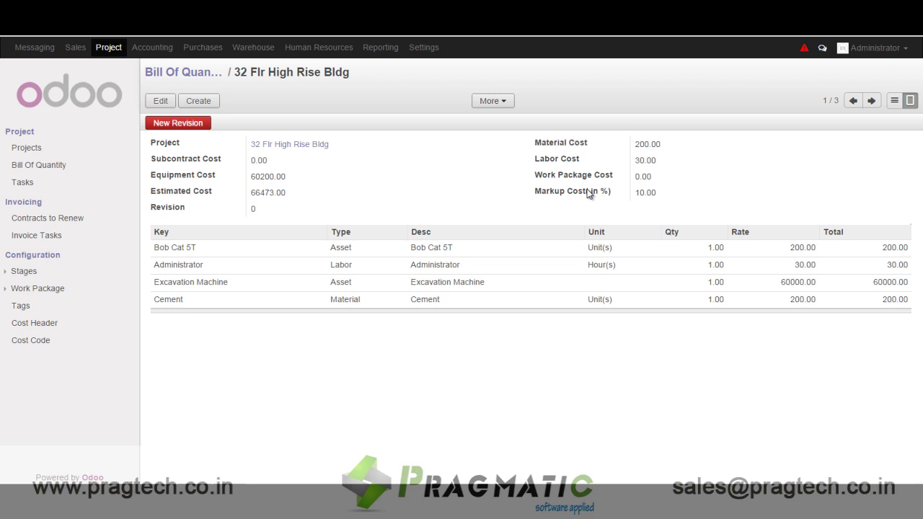
- Create a new revision of the bill of quantity, then view tasks as a Gantt chart
left_click(166, 127)
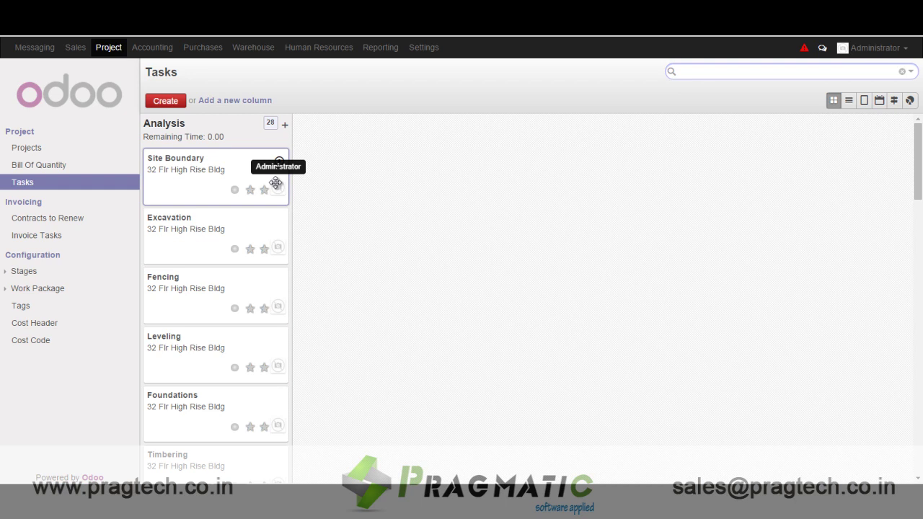
left_click(895, 102)
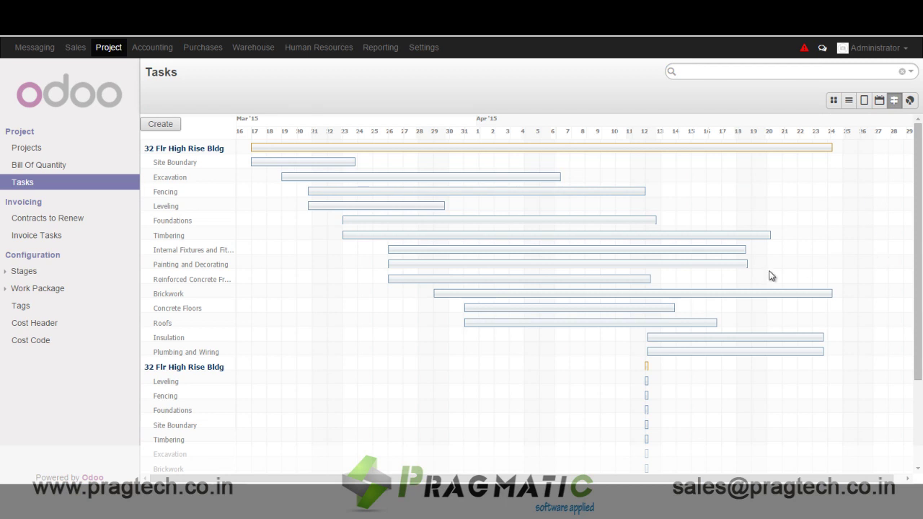
- Drag the Leveling task bar in the Gantt chart to start around 11–12 April 2015
scroll(713, 273, "down", 3)
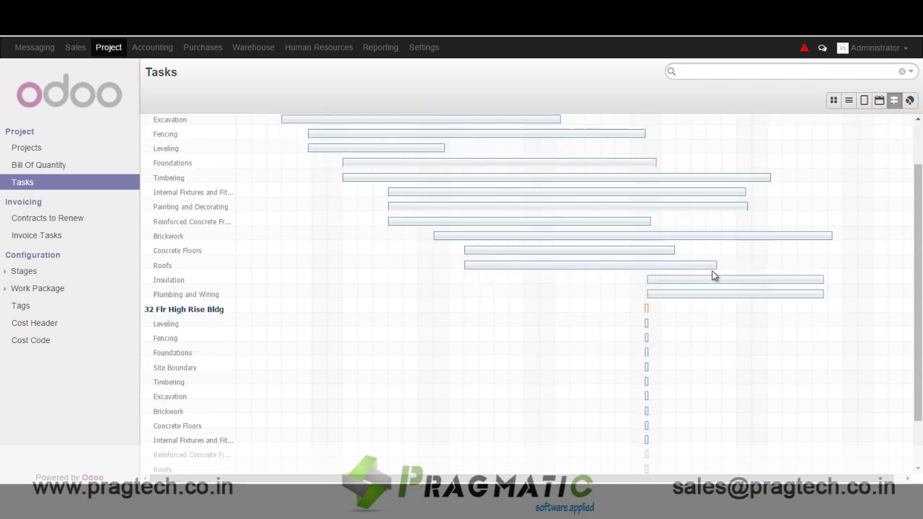
right_click(705, 279)
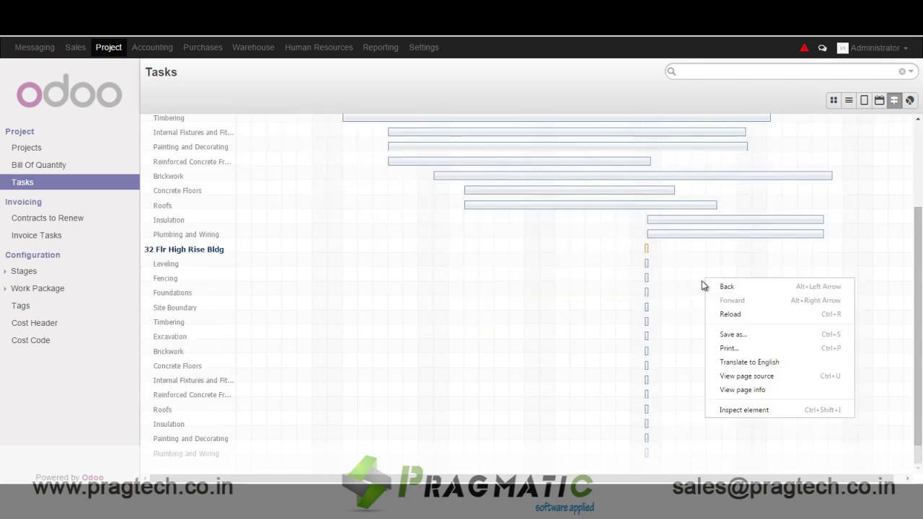
scroll(581, 321, "up", 3)
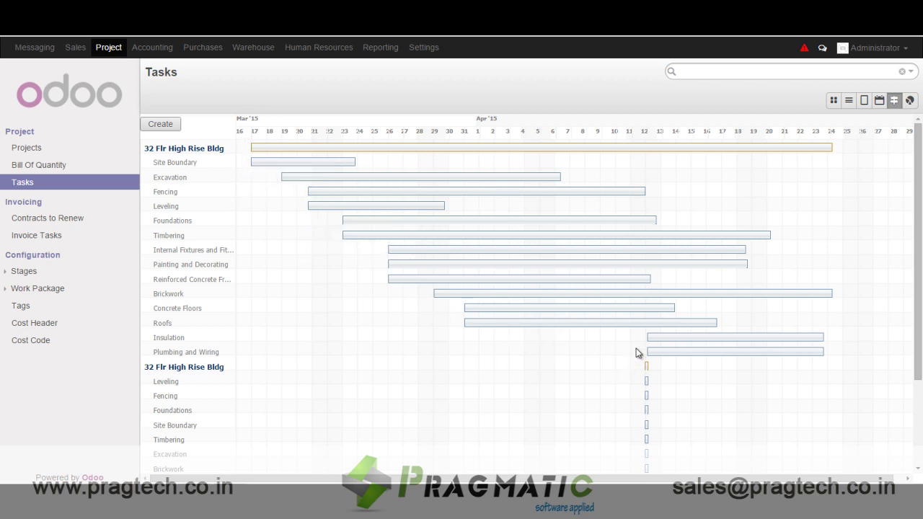
mouse_move(252, 149)
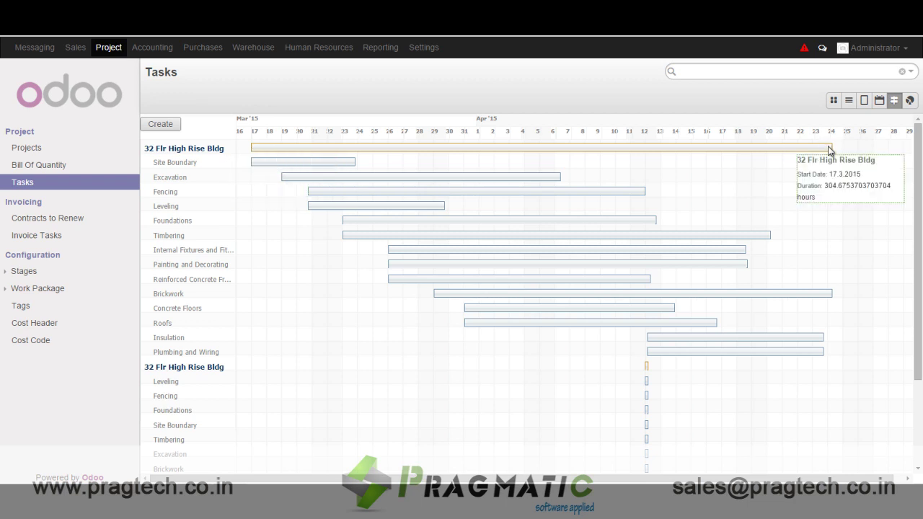
mouse_move(340, 170)
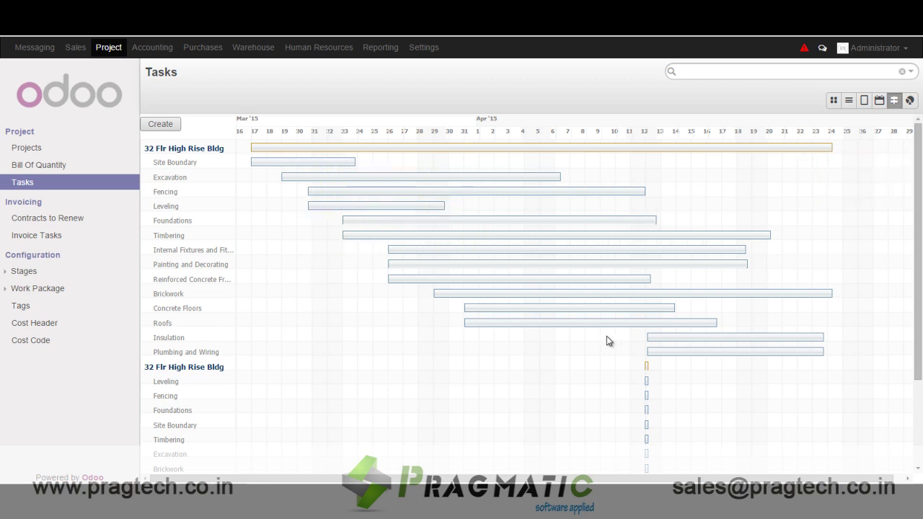
mouse_move(647, 372)
left_click_drag(329, 210, 635, 214)
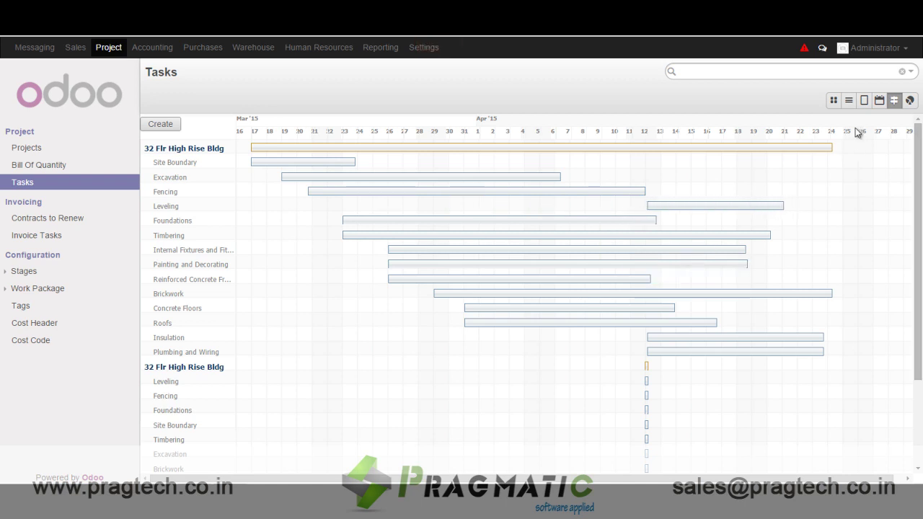
- Refresh the Gantt chart via the list view and open the Leveling task
left_click(849, 105)
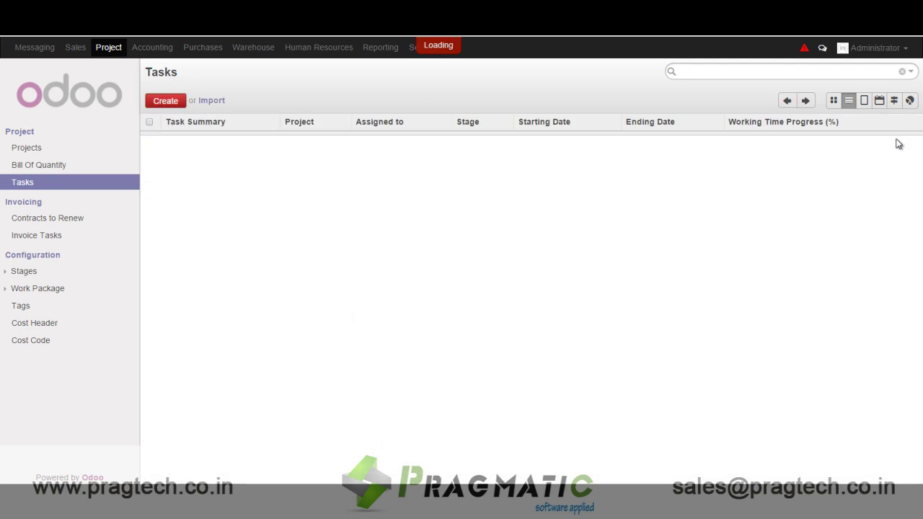
left_click(895, 106)
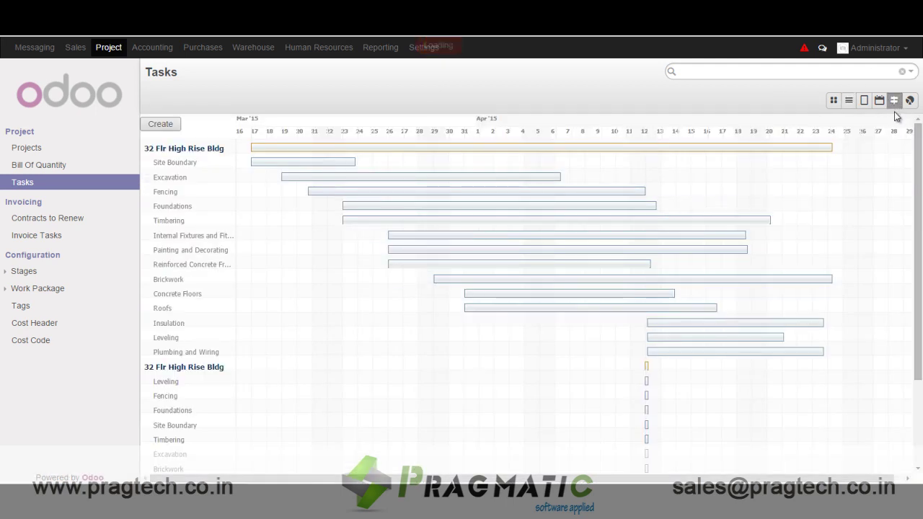
left_click(172, 339)
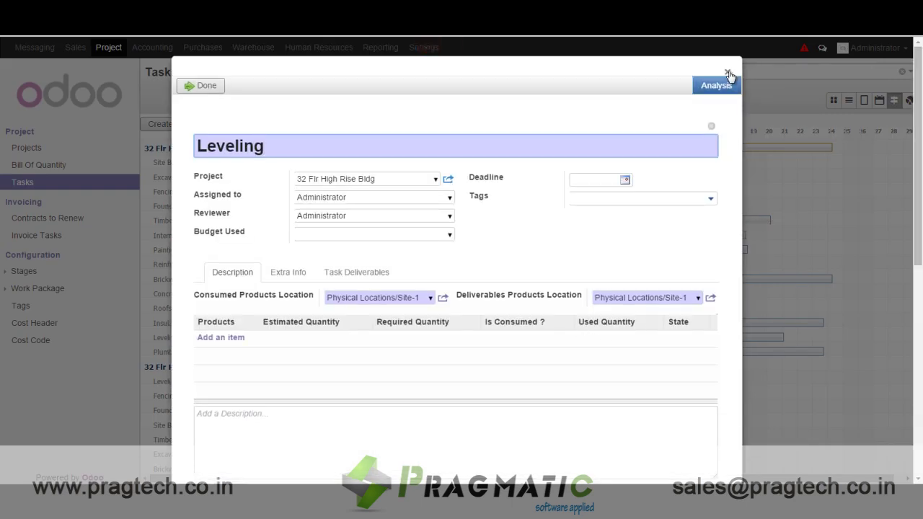
- Add a Cement product line to the Leveling task
mouse_move(919, 100)
left_mouse_down()
mouse_move(918, 157)
mouse_move(919, 105)
left_mouse_up()
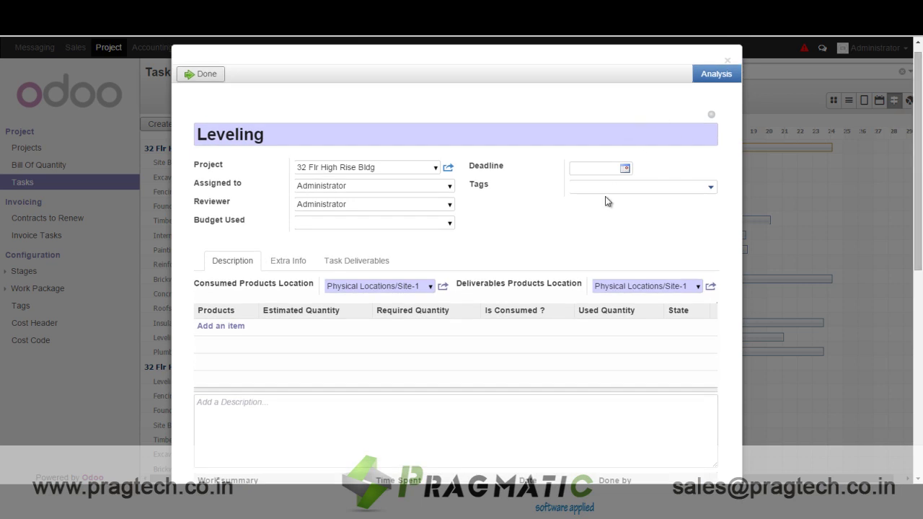
scroll(606, 201, "down", 1)
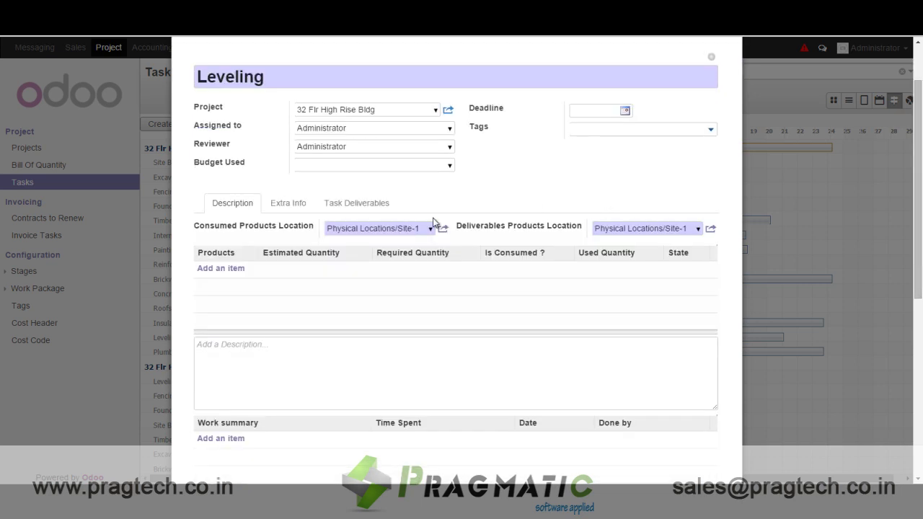
left_click(225, 268)
left_click(253, 271)
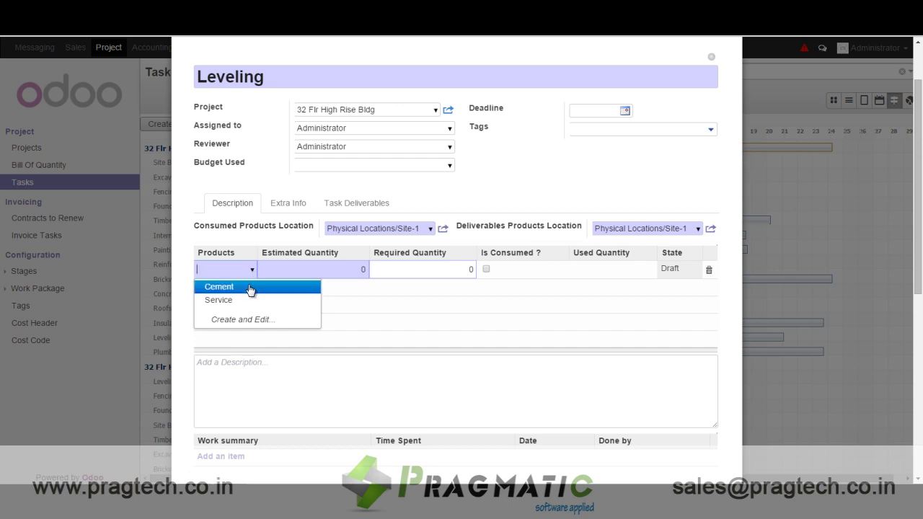
left_click(250, 288)
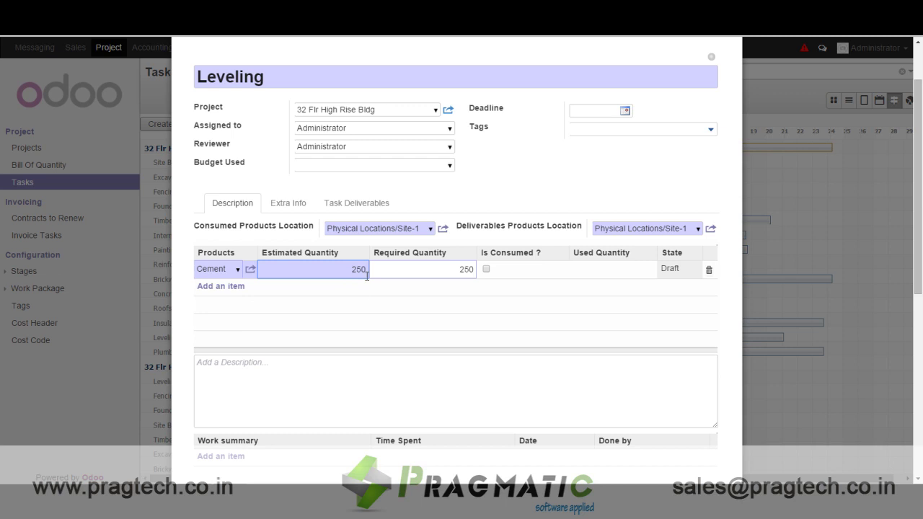
- Mark the Cement line as consumed and set its used quantity to 200
left_click(486, 269)
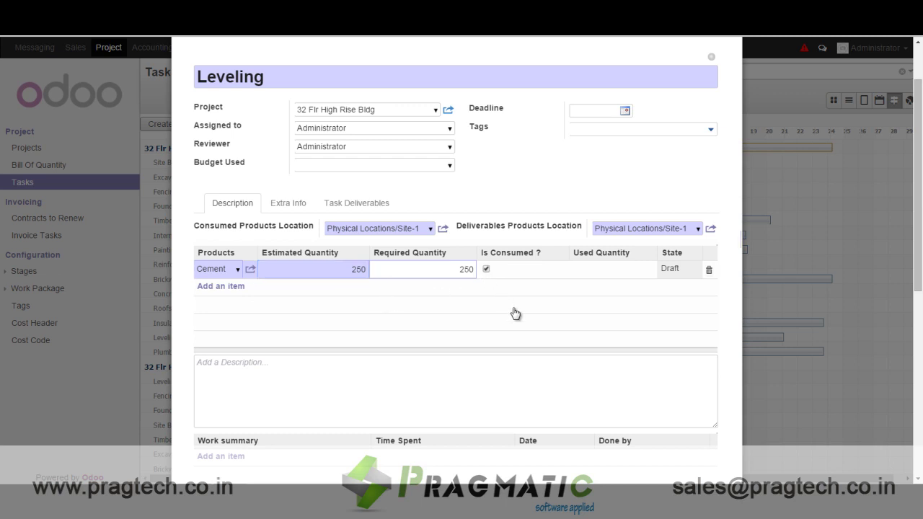
left_click(593, 282)
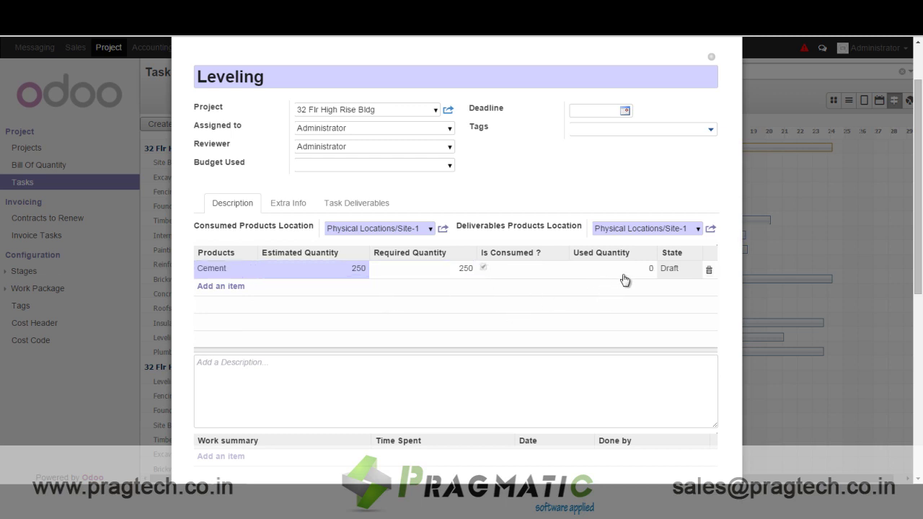
left_click(632, 278)
type("250")
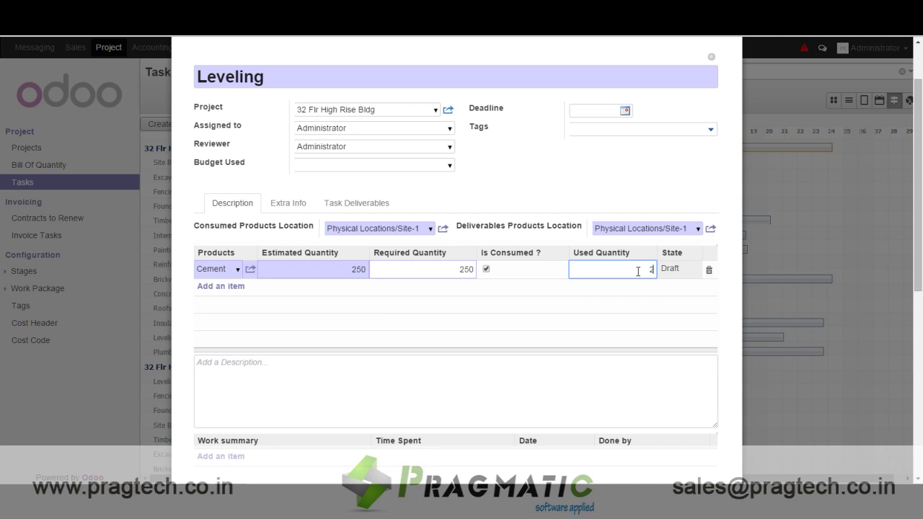
key("BackSpace")
key("BackSpace")
type("00")
scroll(473, 302, "down", 3)
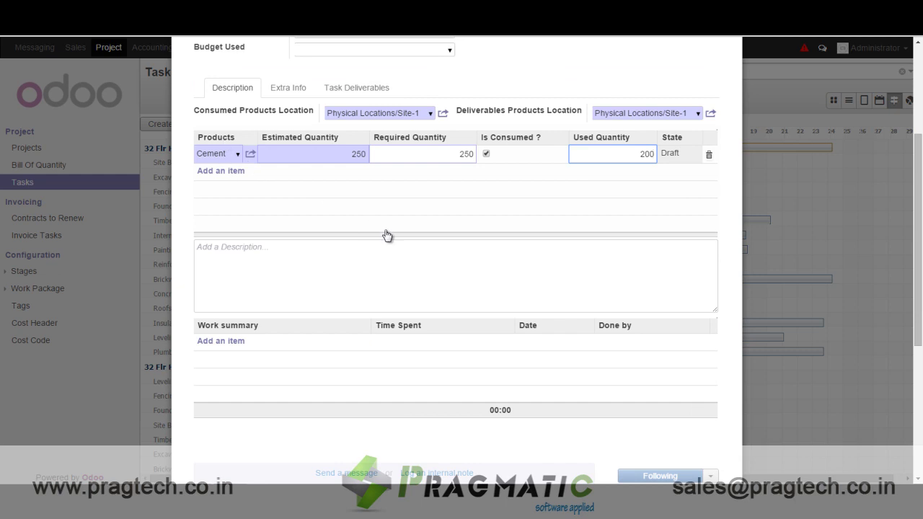
scroll(386, 237, "down", 3)
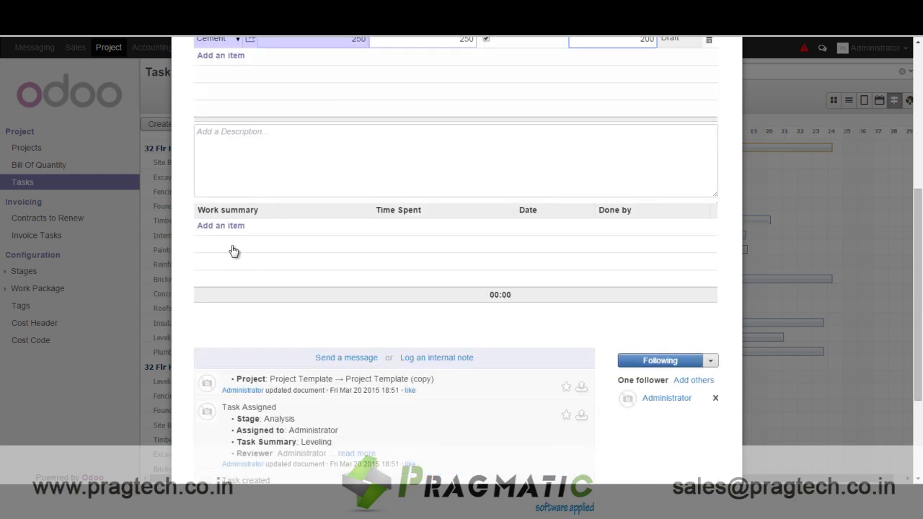
- Add a work summary line 'QA' dated 04/11/2015, done by Administrator with 00:00 spent
left_click(231, 229)
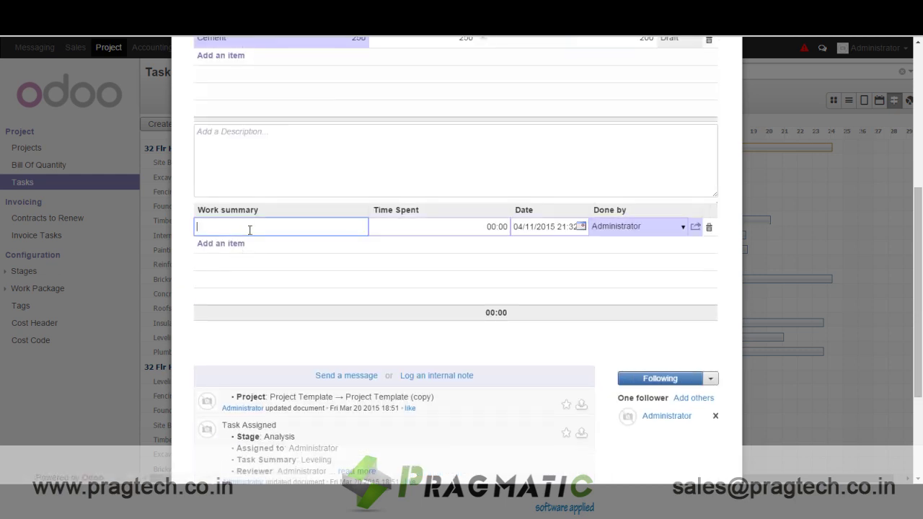
type("QA")
scroll(471, 263, "down", 5)
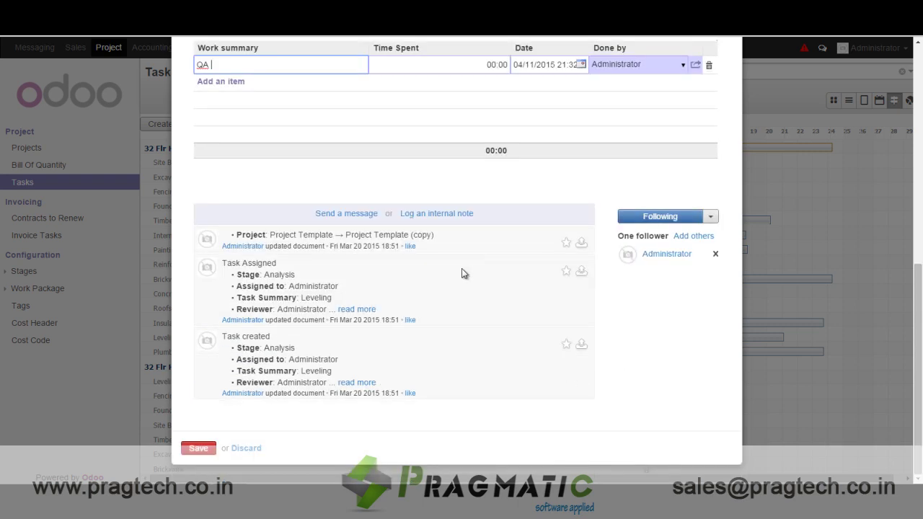
scroll(459, 274, "up", 2)
scroll(459, 260, "up", 6)
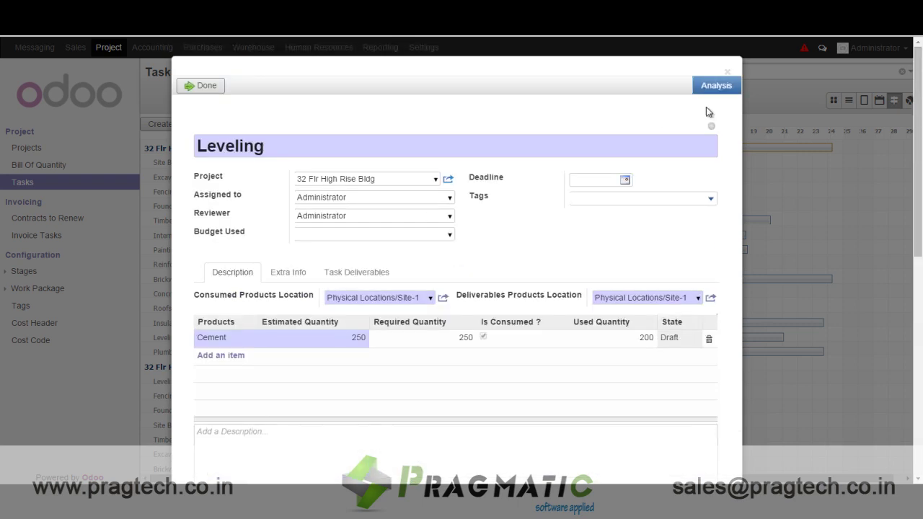
- Set the Leveling task's priority to two stars under Extra Info
left_click(301, 283)
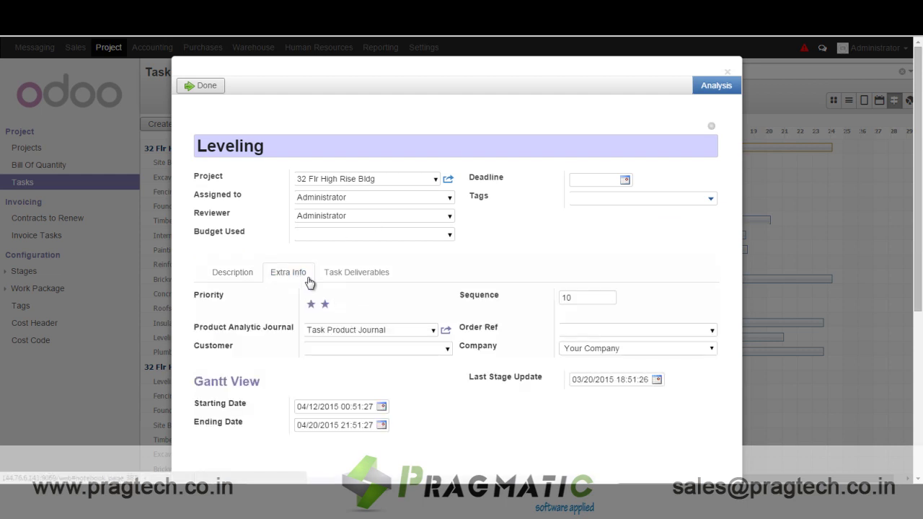
scroll(325, 339, "down", 1)
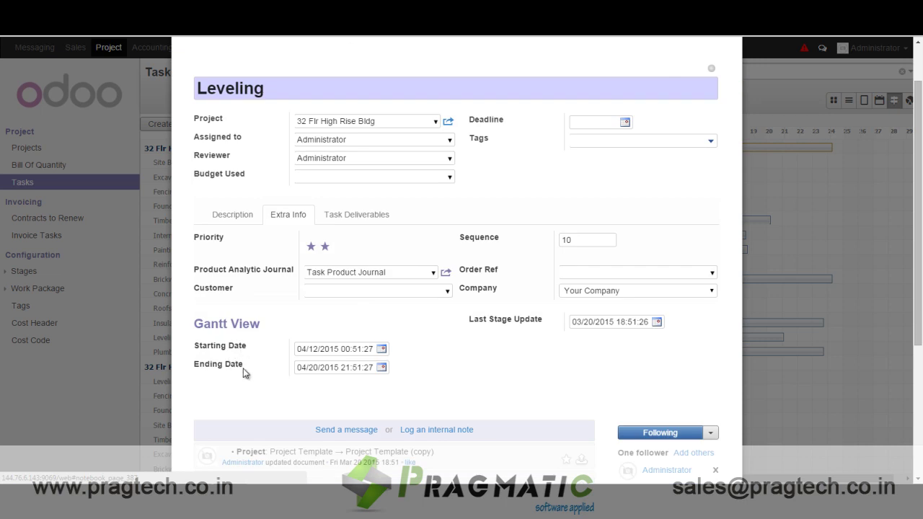
left_click(324, 247)
- Start a blank Task Deliverables product line with used quantity 0
left_click(344, 215)
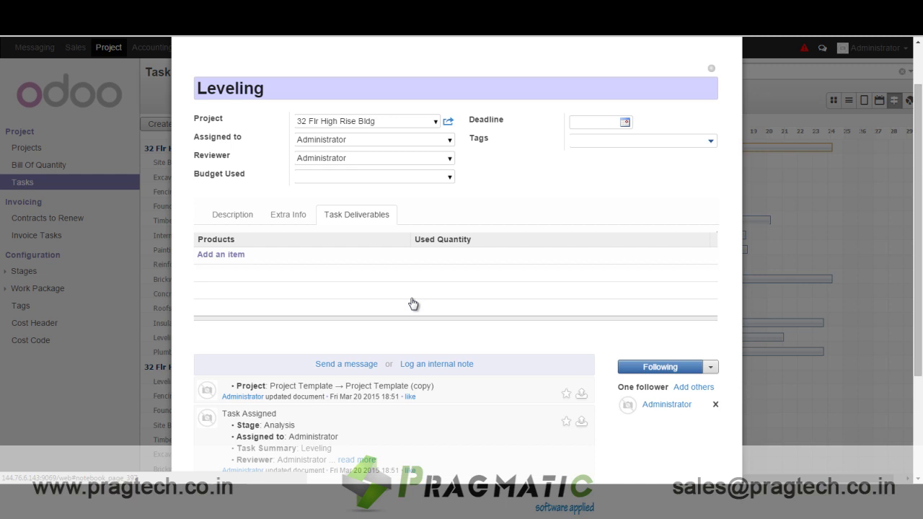
left_click(238, 256)
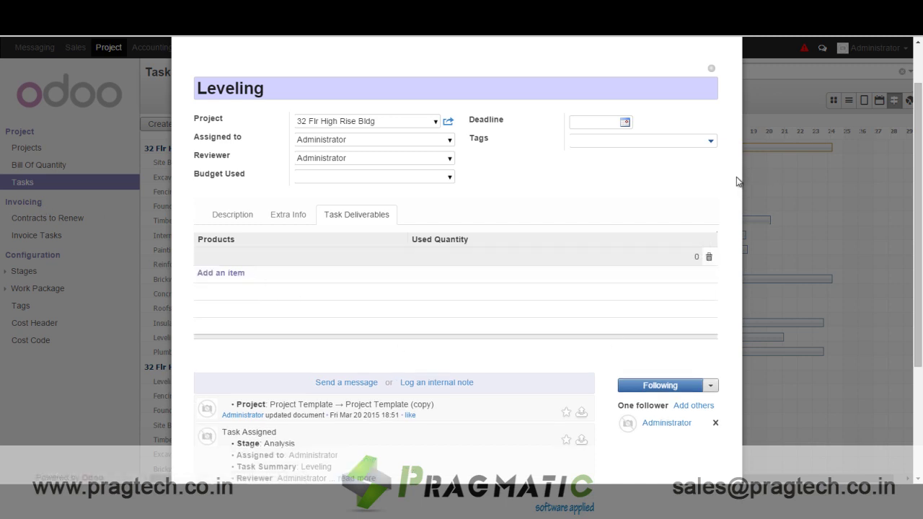
scroll(737, 182, "up", 1)
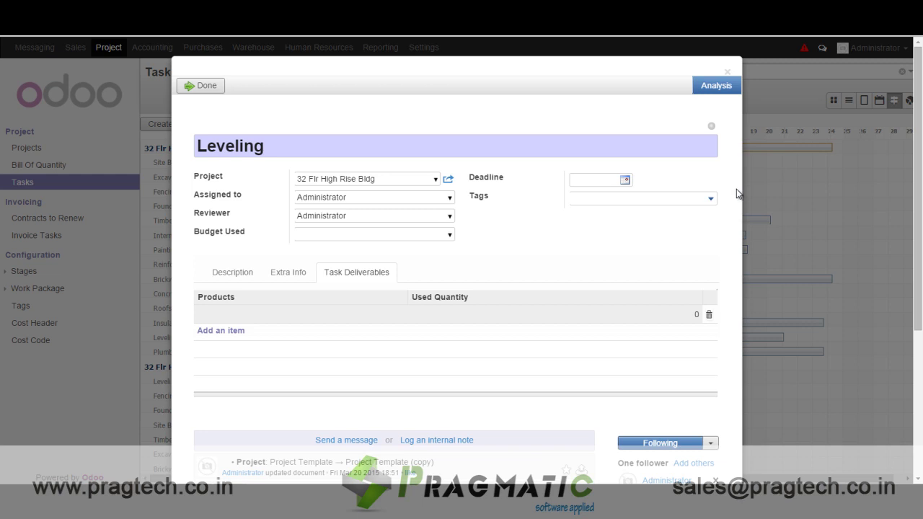